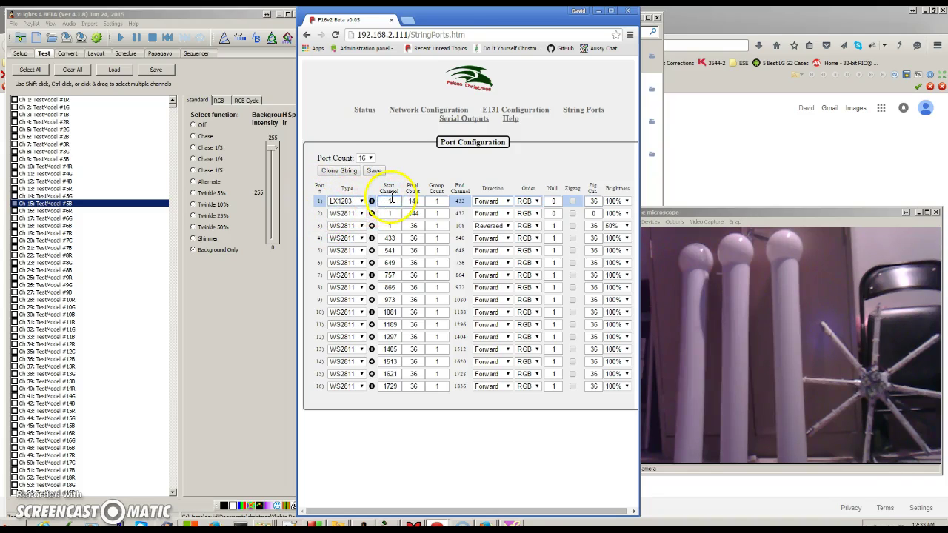
Step: Re-enter 1 as port 1's start channel, keeping its direction, RGB colour order and null node
{"action": "key", "text": "BackSpace"}
{"action": "type", "text": "1"}
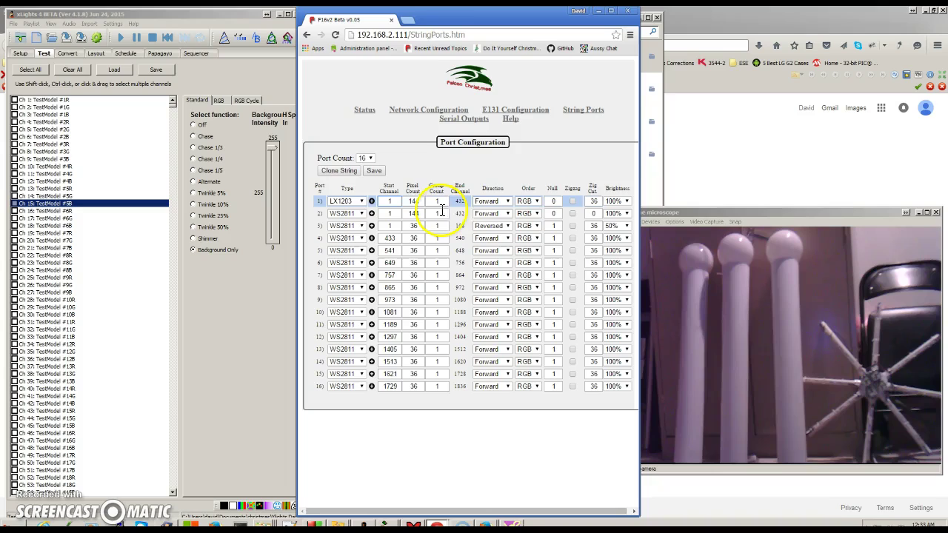
{"action": "type", "text": "4"}
{"action": "left_click", "coordinate": [438, 201]}
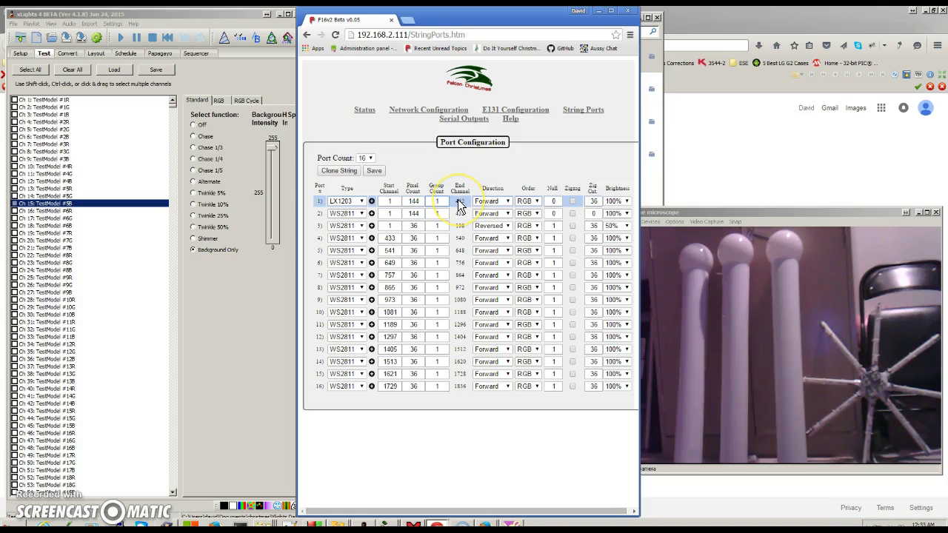
{"action": "left_click", "coordinate": [490, 202]}
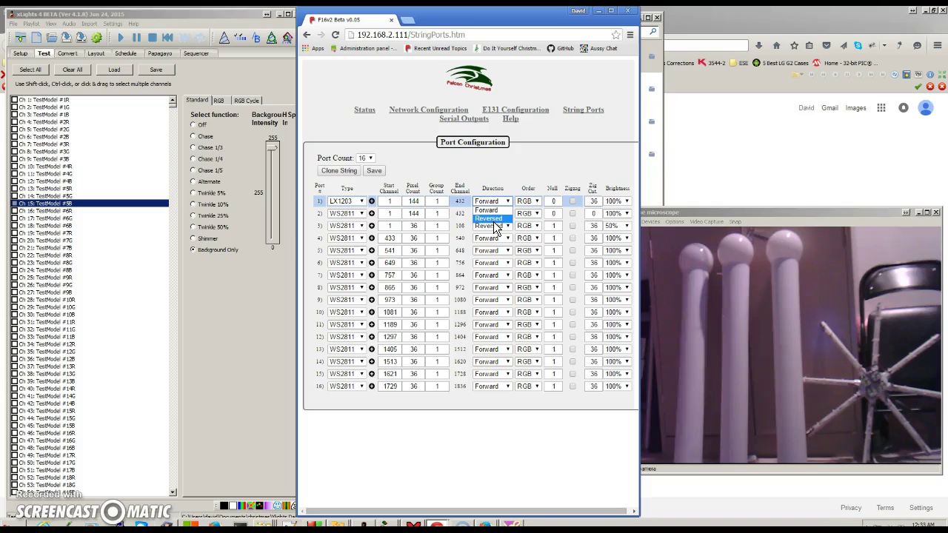
{"action": "left_click", "coordinate": [525, 204]}
{"action": "left_click", "coordinate": [526, 205]}
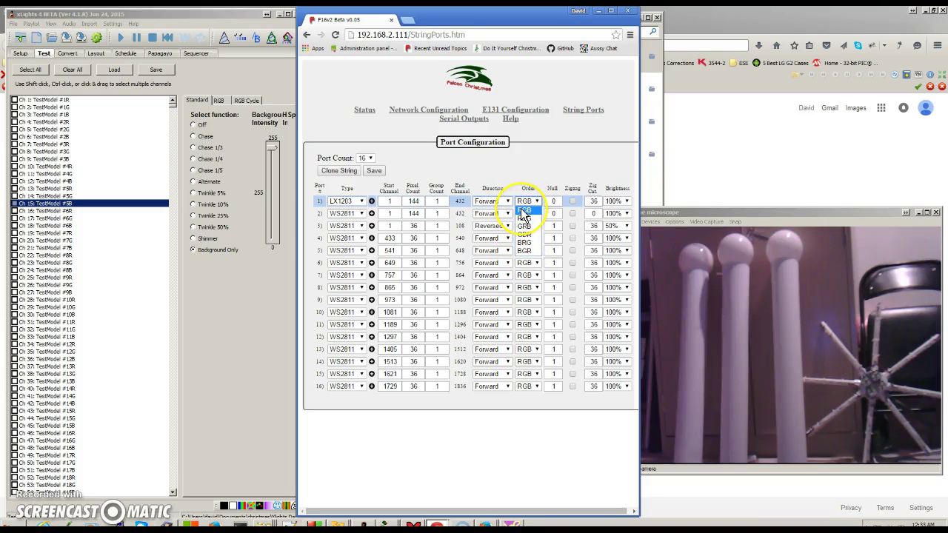
{"action": "left_click", "coordinate": [533, 203]}
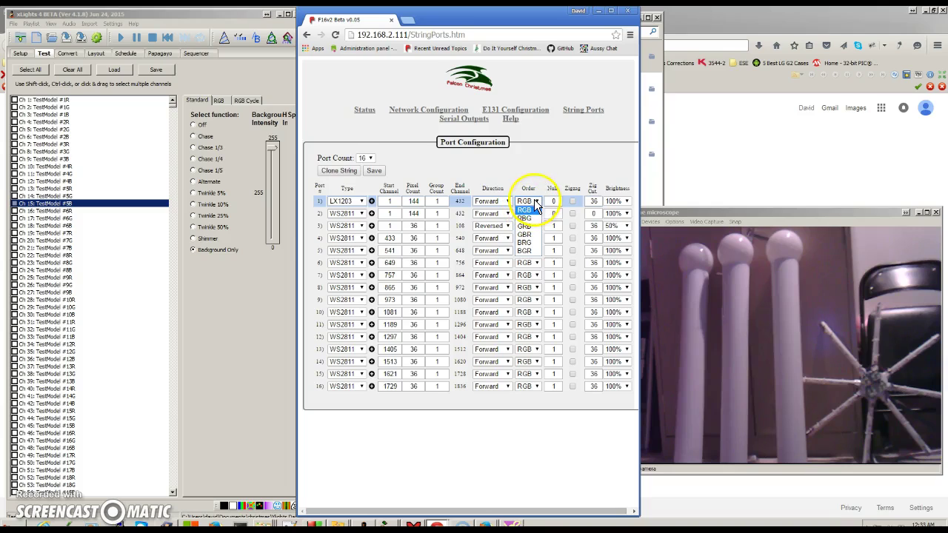
{"action": "left_click", "coordinate": [557, 205]}
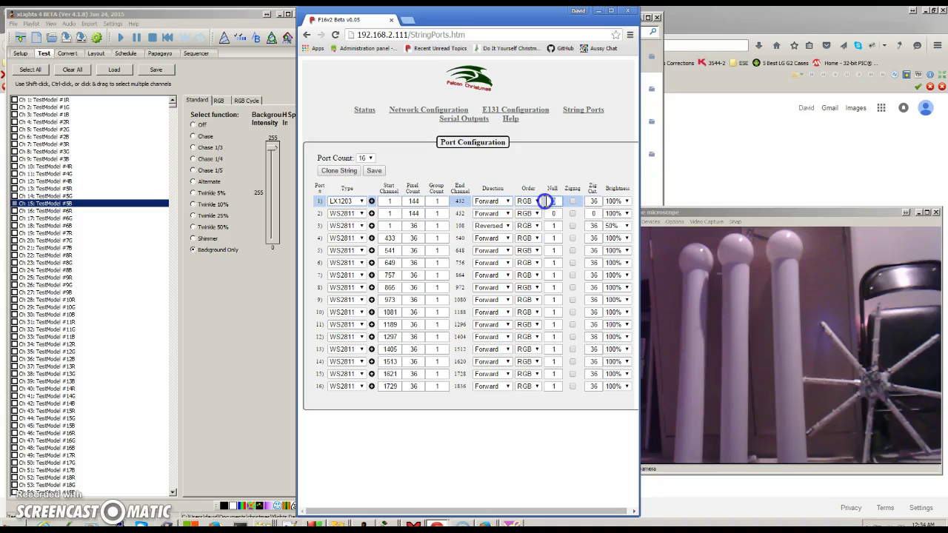
{"action": "type", "text": "0"}
{"action": "left_click_drag", "start_coordinate": [556, 205], "coordinate": [545, 205]}
{"action": "left_click_drag", "start_coordinate": [547, 206], "coordinate": [576, 210]}
Step: Enable zigzag on port 1 with Zig Cnt 10 and set Pixel Count to 100
{"action": "double_click", "coordinate": [594, 201]}
{"action": "left_click", "coordinate": [572, 201]}
{"action": "double_click", "coordinate": [597, 201]}
{"action": "type", "text": "10"}
{"action": "double_click", "coordinate": [415, 202]}
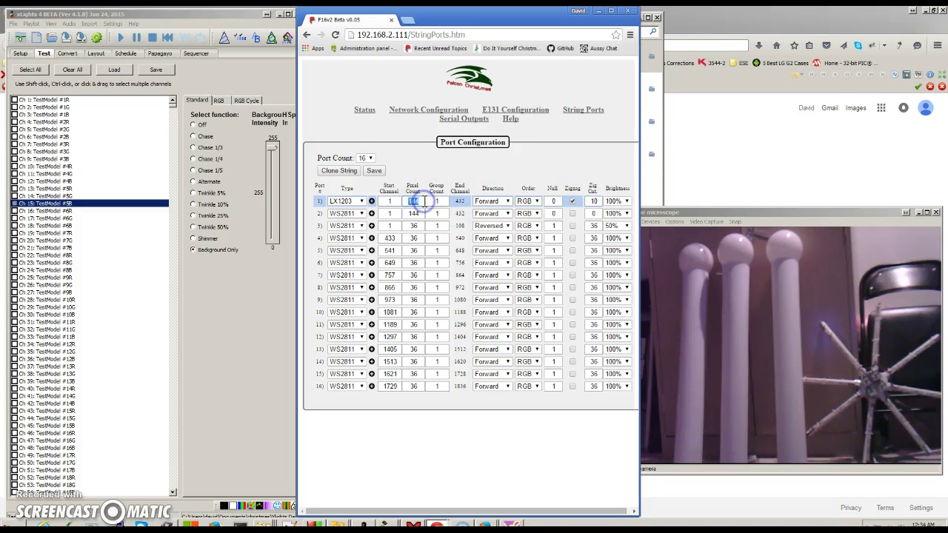
{"action": "type", "text": "10"}
{"action": "type", "text": "0"}
{"action": "left_click", "coordinate": [443, 202]}
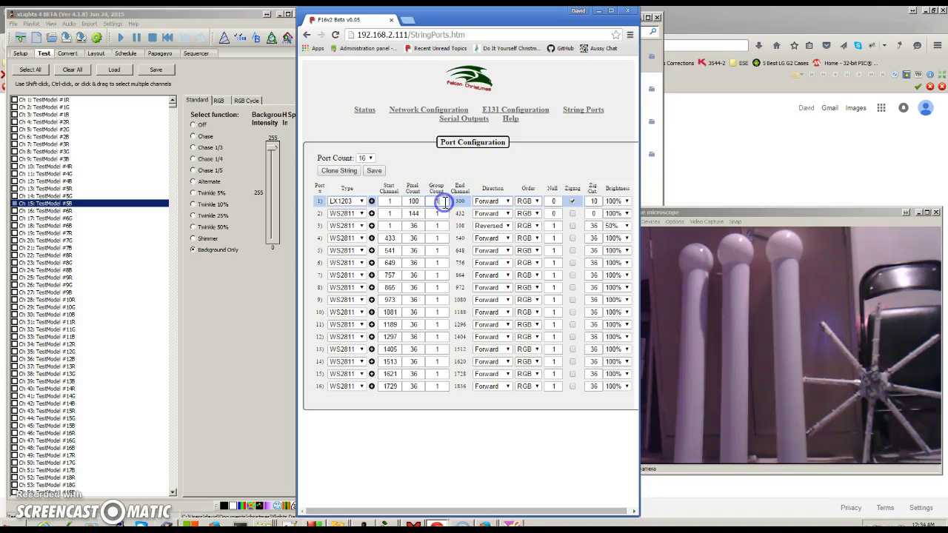
Step: Review port 1's brightness levels and leave it at 100%
{"action": "left_click", "coordinate": [619, 207]}
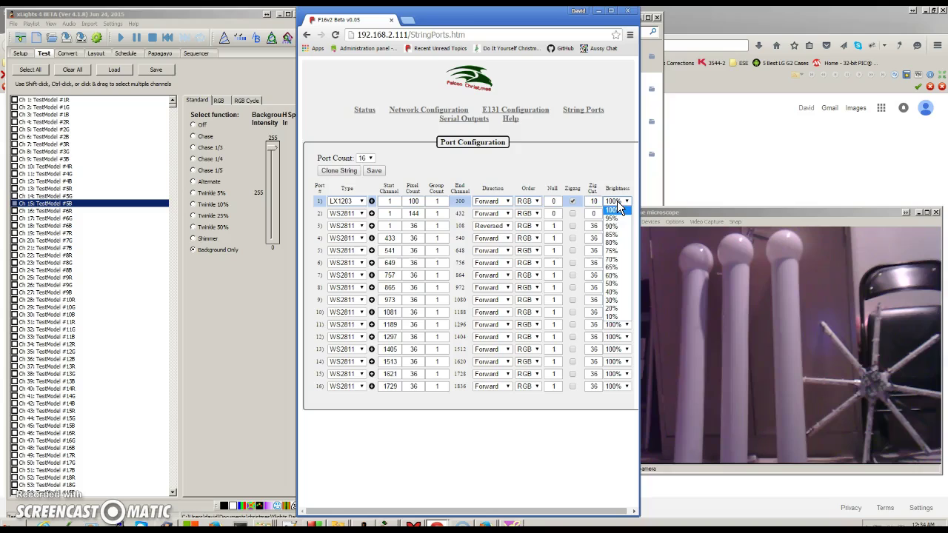
{"action": "mouse_move", "coordinate": [617, 201]}
{"action": "left_mouse_down"}
{"action": "mouse_move", "coordinate": [605, 210]}
{"action": "mouse_move", "coordinate": [613, 208]}
{"action": "left_mouse_up"}
{"action": "left_click", "coordinate": [607, 185]}
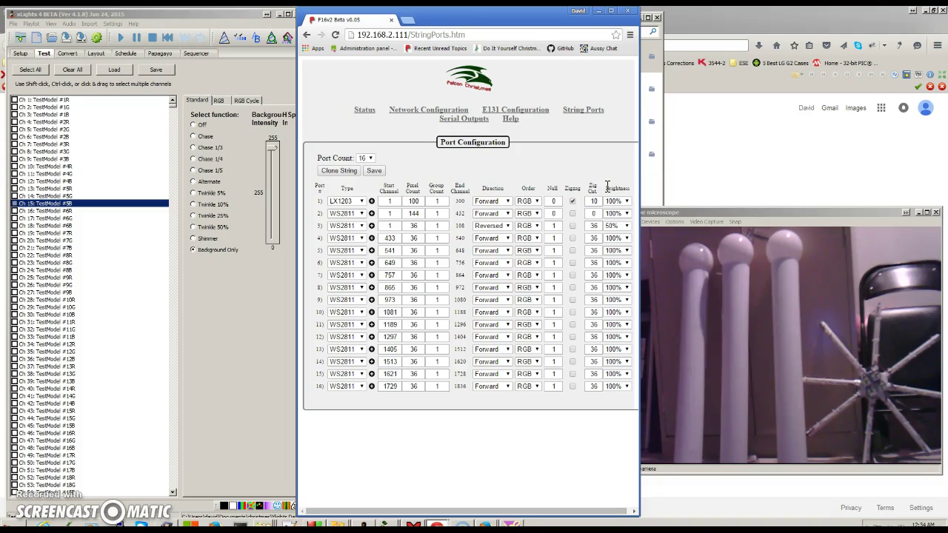
{"action": "left_click", "coordinate": [617, 200]}
Step: Set port 1 to 14 pixels with zigzag off and 20% brightness, then save to the controller
{"action": "double_click", "coordinate": [419, 201]}
{"action": "type", "text": "14"}
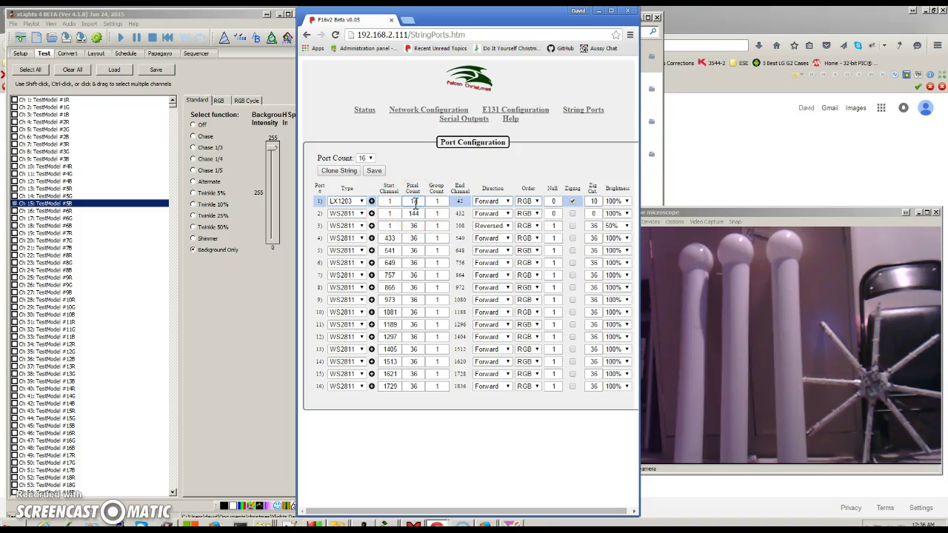
{"action": "left_click", "coordinate": [447, 201]}
{"action": "left_click", "coordinate": [571, 201]}
{"action": "left_click_drag", "start_coordinate": [599, 200], "coordinate": [584, 205]}
{"action": "left_click", "coordinate": [616, 201]}
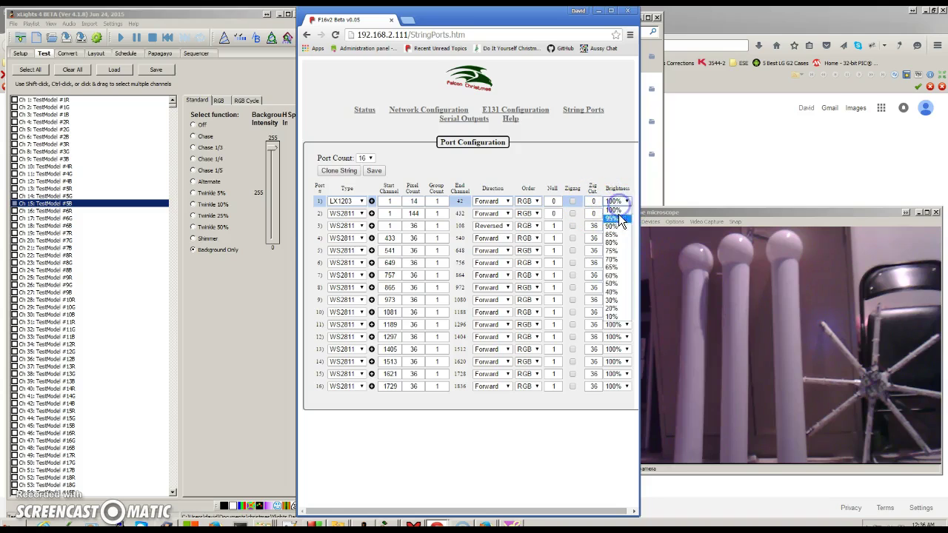
{"action": "left_click", "coordinate": [614, 309]}
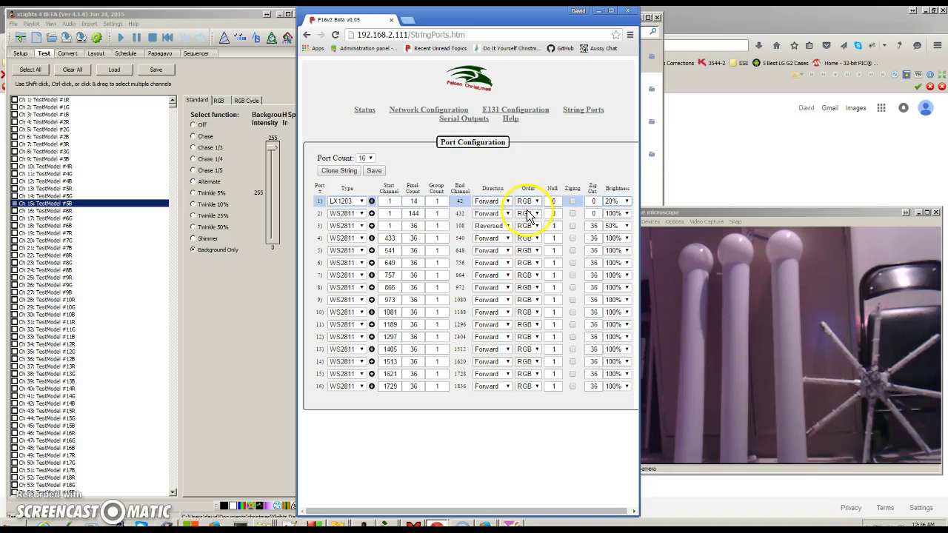
{"action": "left_click", "coordinate": [376, 172]}
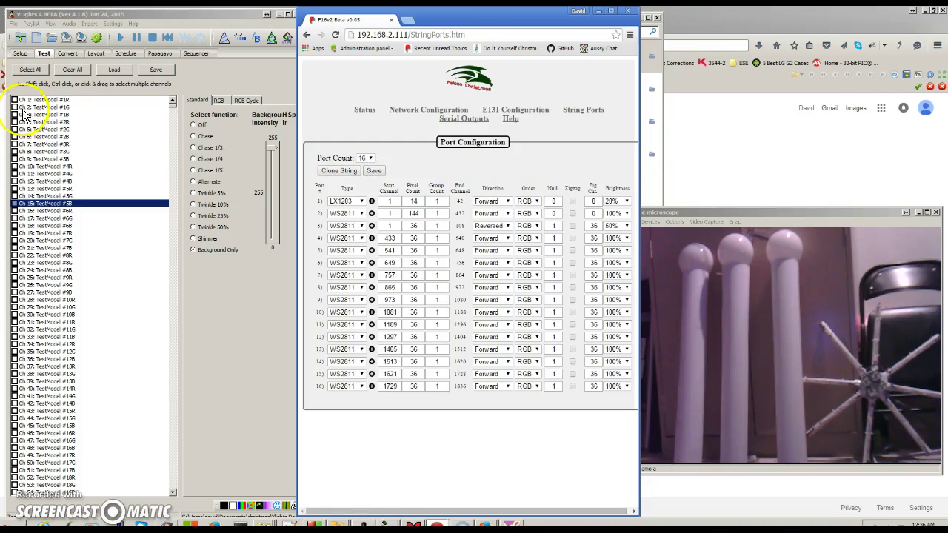
Step: Light xLights test channels 1, 2 and 3 in turn, leaving channel 3 on
{"action": "left_click", "coordinate": [14, 100]}
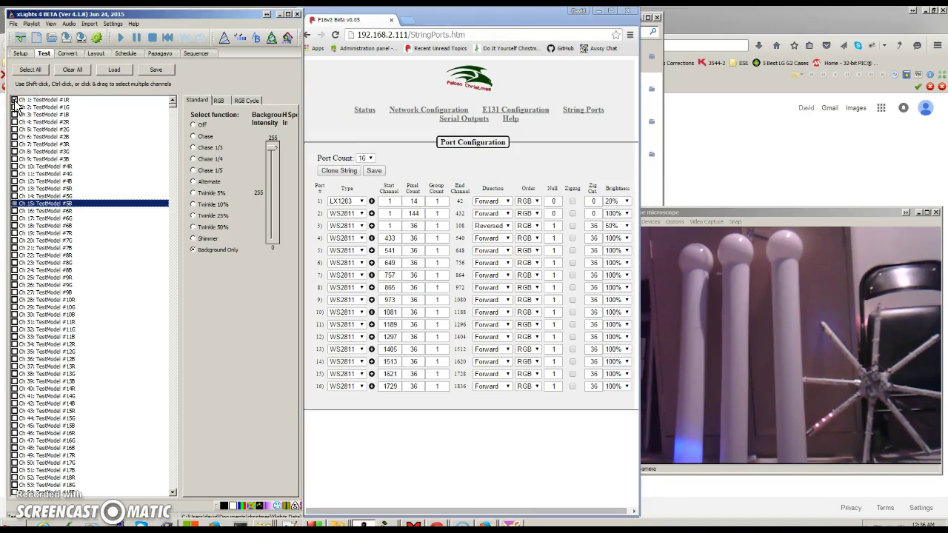
{"action": "left_click", "coordinate": [14, 100]}
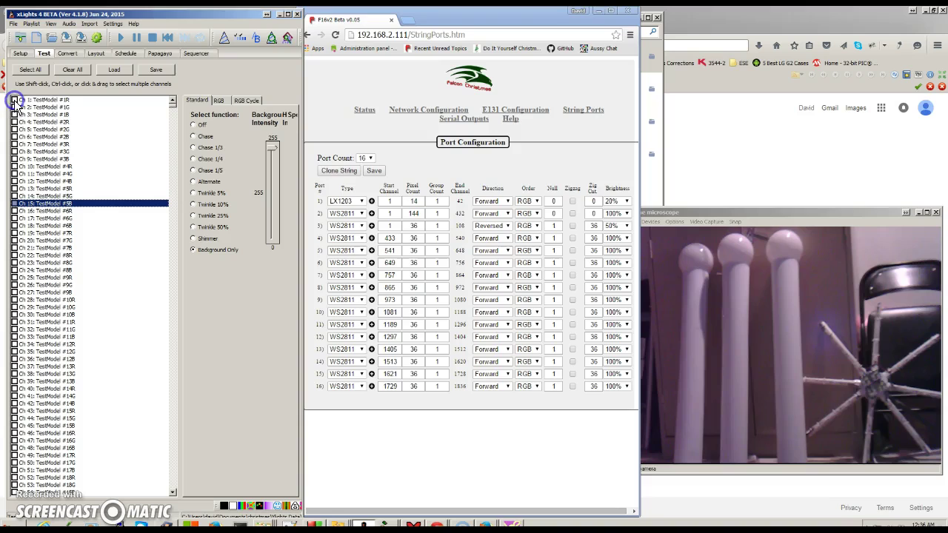
{"action": "left_click", "coordinate": [14, 107]}
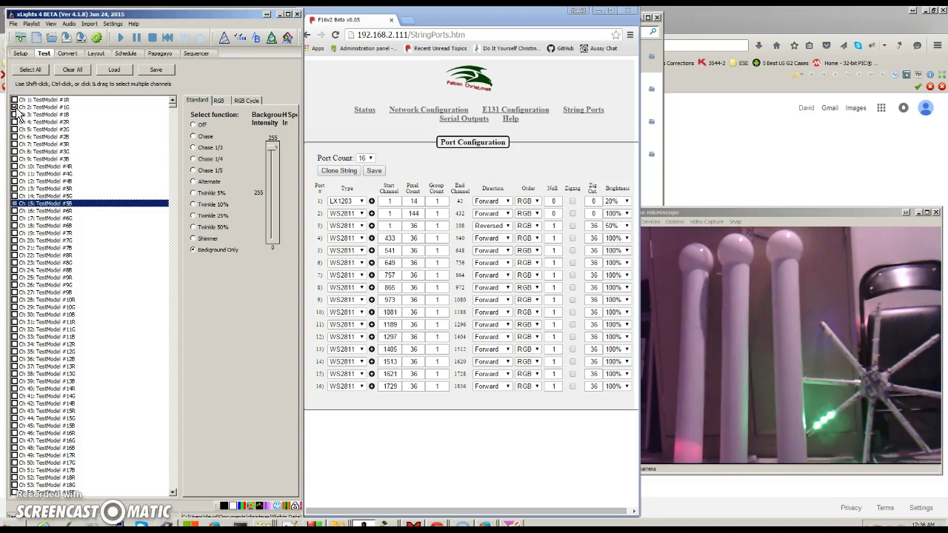
{"action": "left_click", "coordinate": [14, 107]}
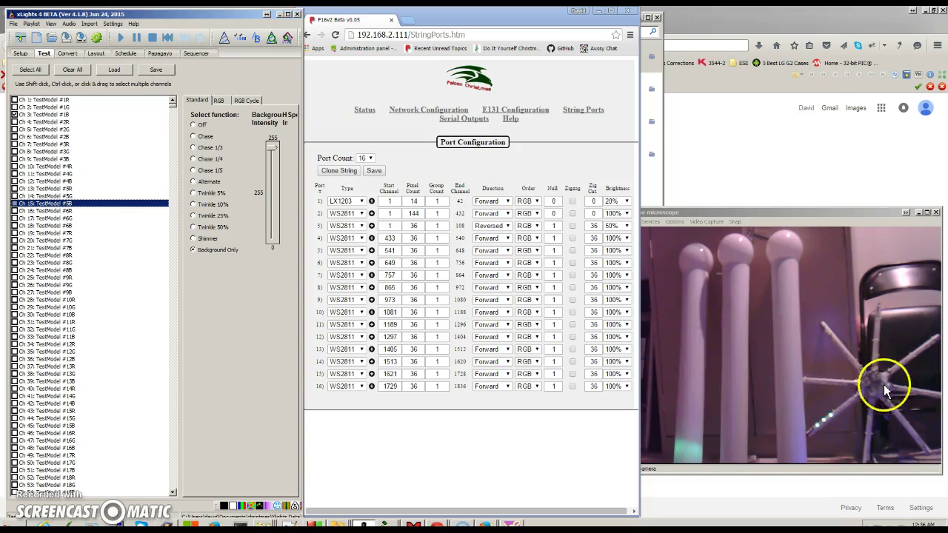
Step: Set port 3's start channel to 800 and save the port settings
{"action": "left_click", "coordinate": [395, 214]}
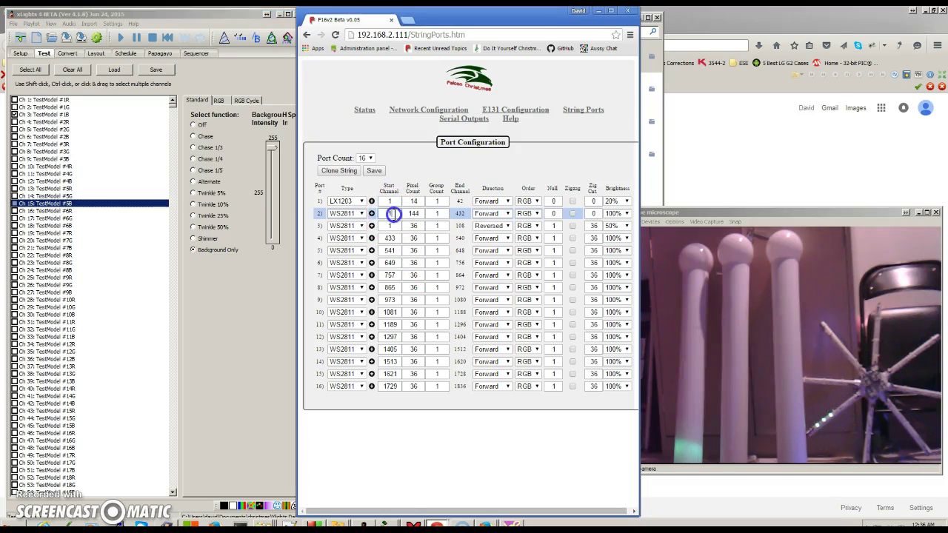
{"action": "triple_click", "coordinate": [356, 220]}
{"action": "type", "text": "800"}
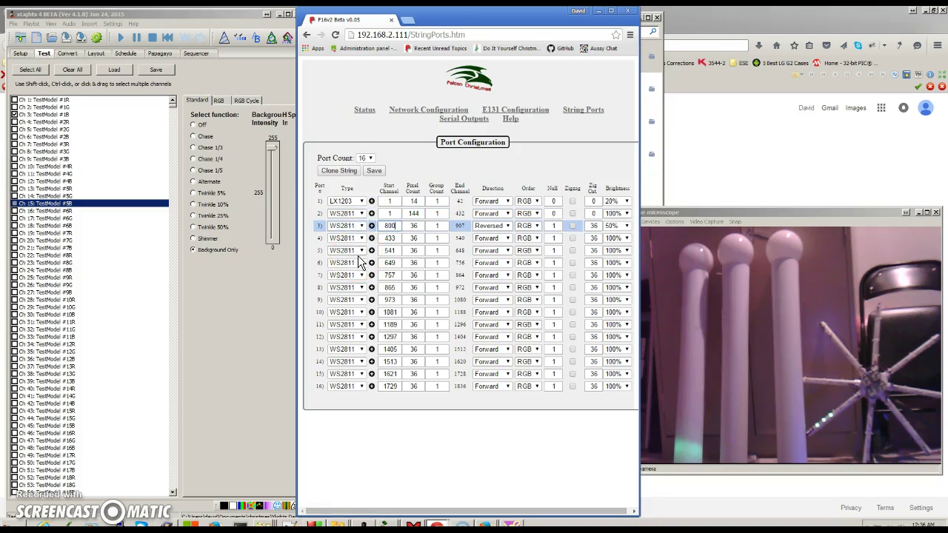
{"action": "left_click", "coordinate": [374, 172]}
{"action": "left_click", "coordinate": [374, 171]}
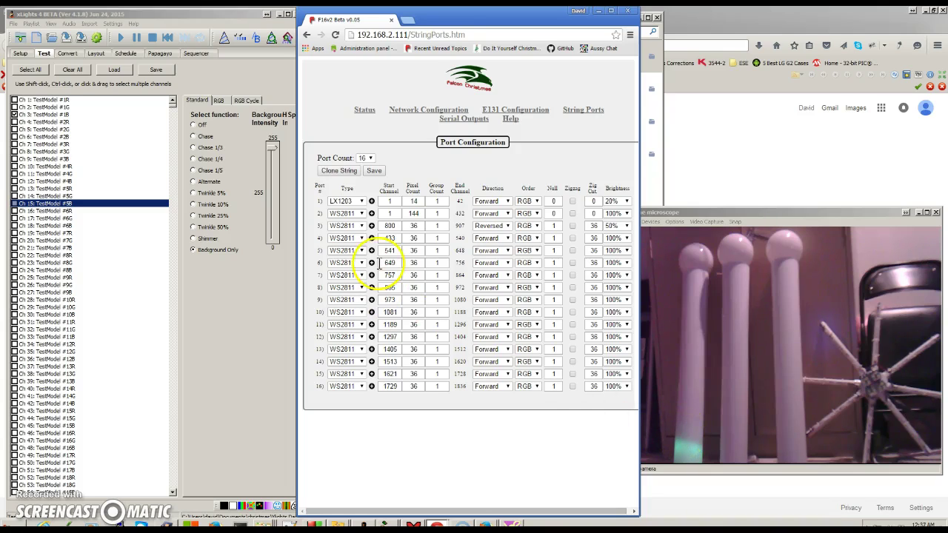
Step: Re-enter 1 as port 1's start channel and scroll through the port table
{"action": "left_click", "coordinate": [390, 200]}
{"action": "key", "text": "BackSpace"}
{"action": "type", "text": "1"}
{"action": "left_click_drag", "start_coordinate": [389, 385], "coordinate": [395, 392]}
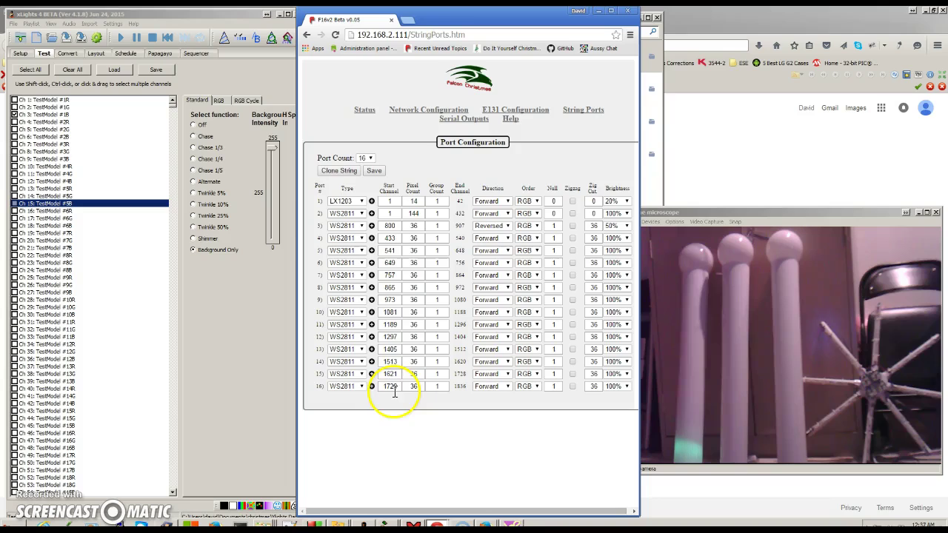
{"action": "left_click_drag", "start_coordinate": [396, 390], "coordinate": [395, 201]}
{"action": "left_click_drag", "start_coordinate": [395, 200], "coordinate": [392, 374]}
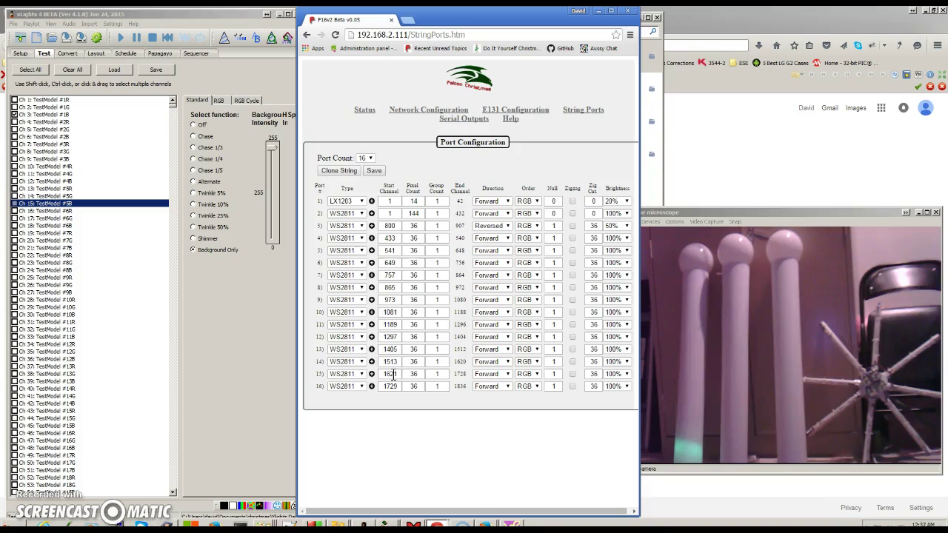
{"action": "left_click_drag", "start_coordinate": [392, 374], "coordinate": [397, 205]}
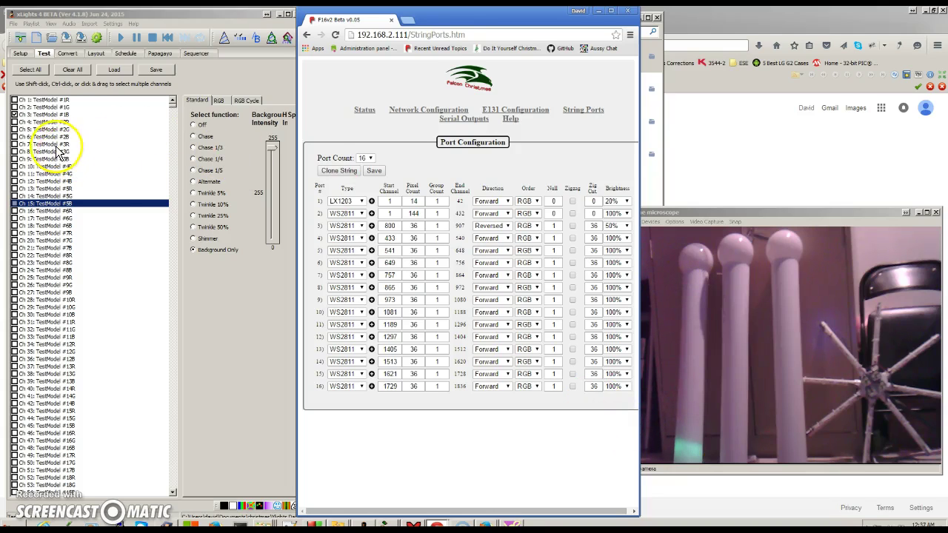
Step: Turn off test channel 3 and switch on xLights test channels 1 through 42 together
{"action": "left_click", "coordinate": [14, 115]}
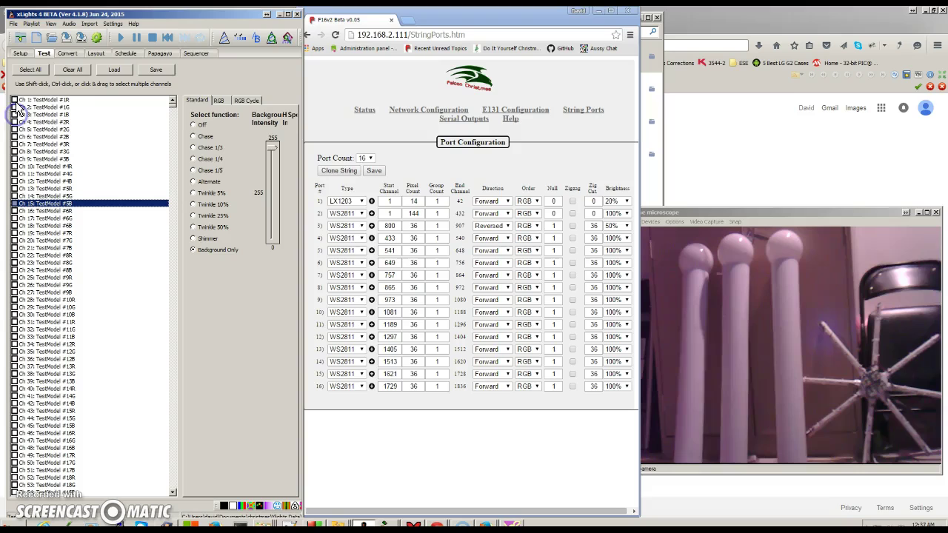
{"action": "left_click", "coordinate": [14, 100]}
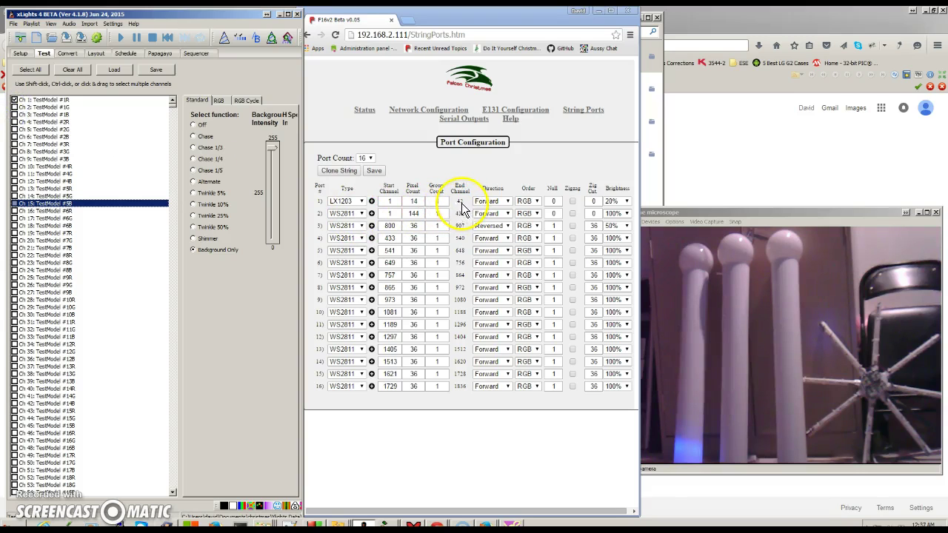
{"action": "left_click", "coordinate": [58, 107]}
{"action": "scroll", "coordinate": [66, 311], "scroll_direction": "down", "scroll_amount": 4}
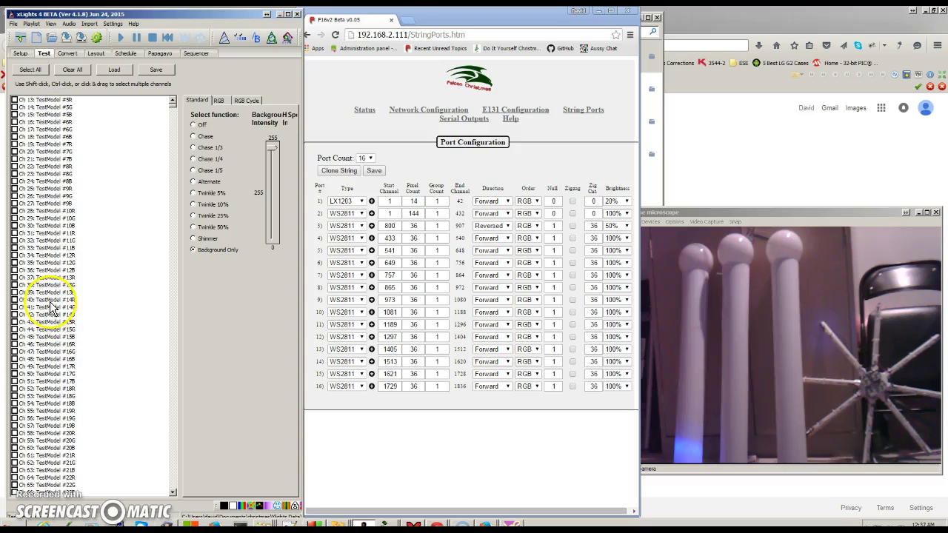
{"action": "left_click", "coordinate": [41, 314], "text": "shift"}
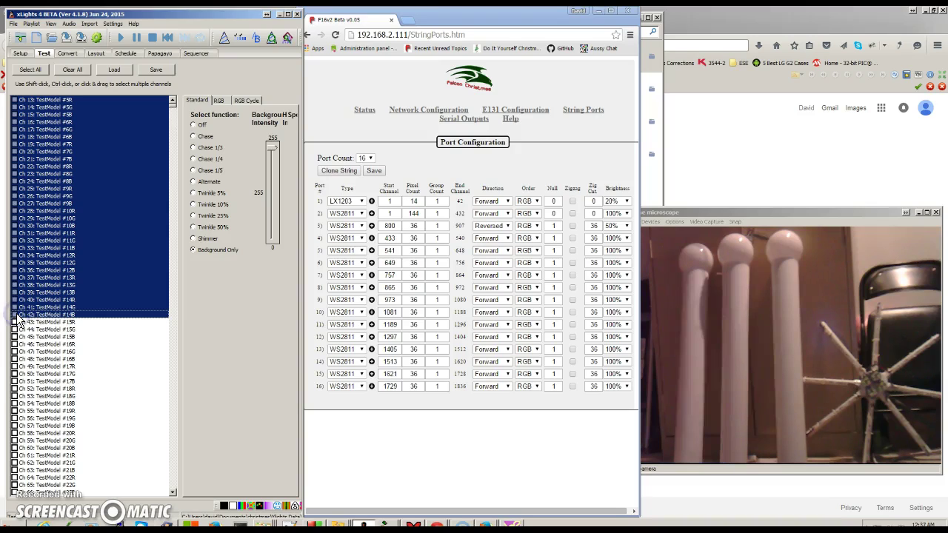
{"action": "scroll", "coordinate": [152, 363], "scroll_direction": "up", "scroll_amount": 3}
{"action": "scroll", "coordinate": [152, 363], "scroll_direction": "up", "scroll_amount": 1}
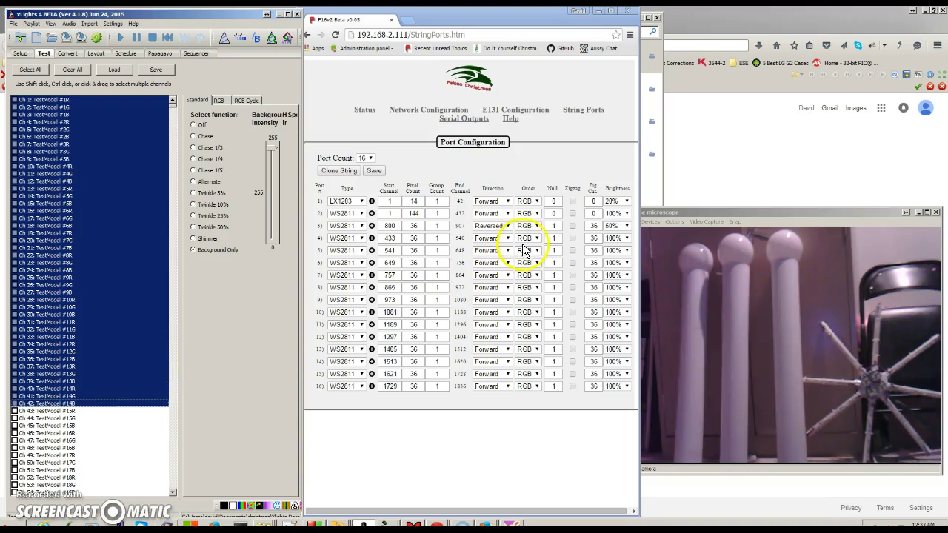
Step: Light channels 1–3 to check colours, then set port 1's colour order to BGR and save
{"action": "left_click", "coordinate": [35, 108]}
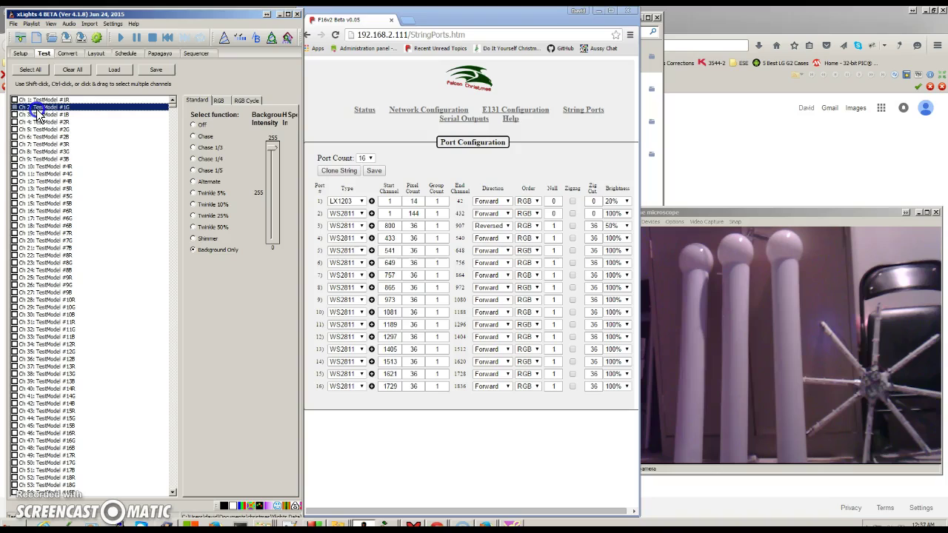
{"action": "left_click", "coordinate": [15, 100]}
{"action": "left_click", "coordinate": [15, 107]}
{"action": "left_click", "coordinate": [15, 114]}
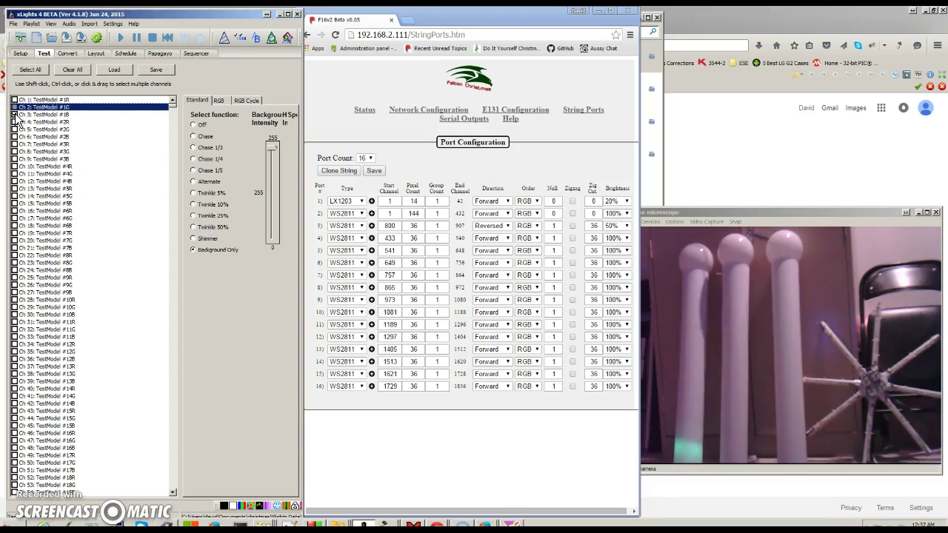
{"action": "left_click", "coordinate": [526, 200]}
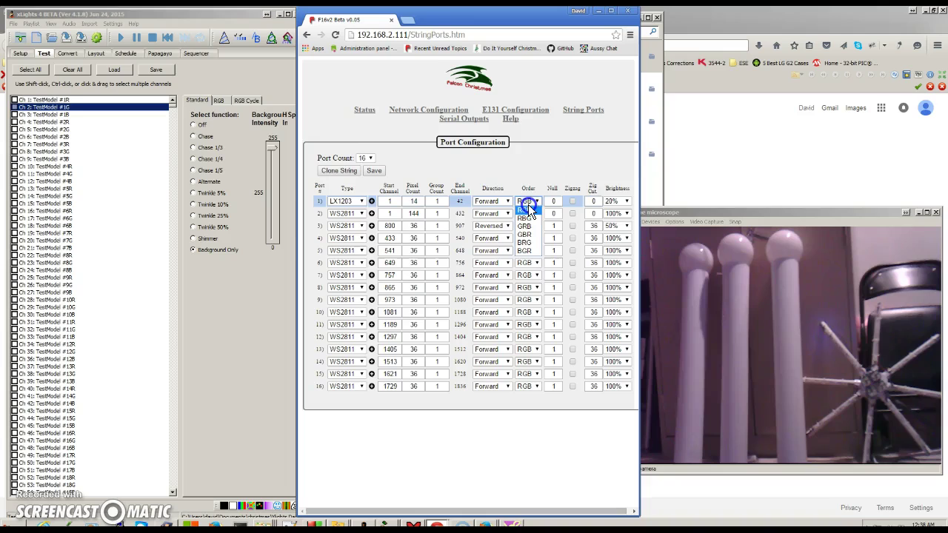
{"action": "left_click", "coordinate": [524, 250]}
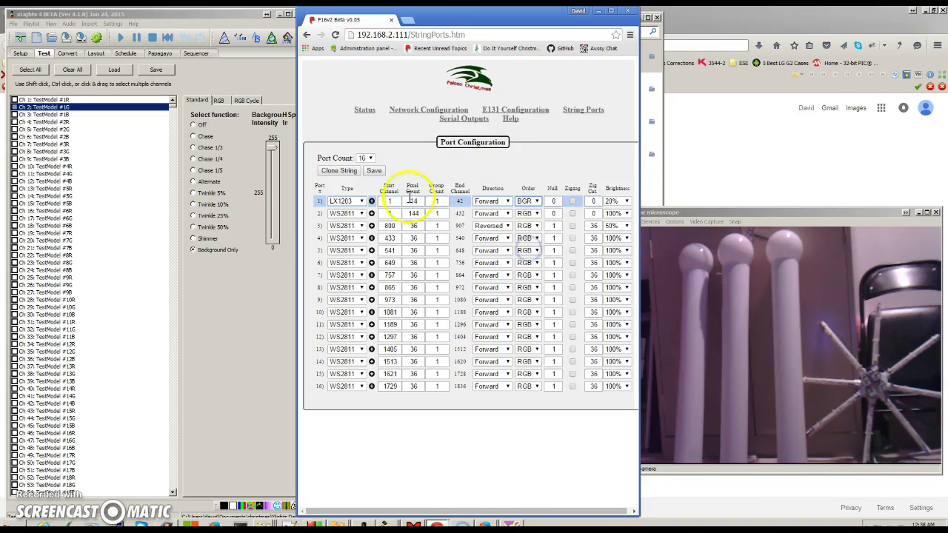
{"action": "left_click", "coordinate": [374, 171]}
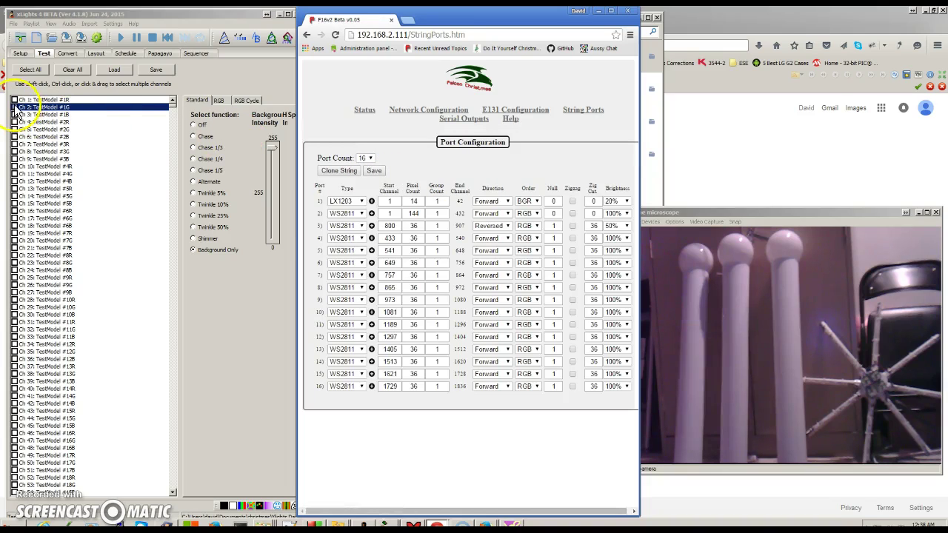
Step: Recheck channel 1's colour, then change port 1's colour order to BRG and save
{"action": "left_click", "coordinate": [15, 101]}
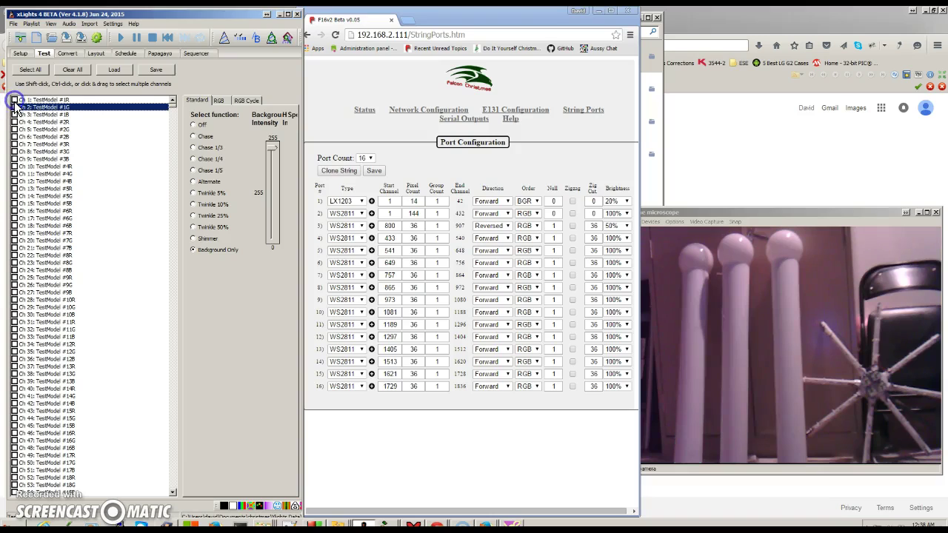
{"action": "left_click", "coordinate": [14, 100]}
{"action": "left_click", "coordinate": [14, 100]}
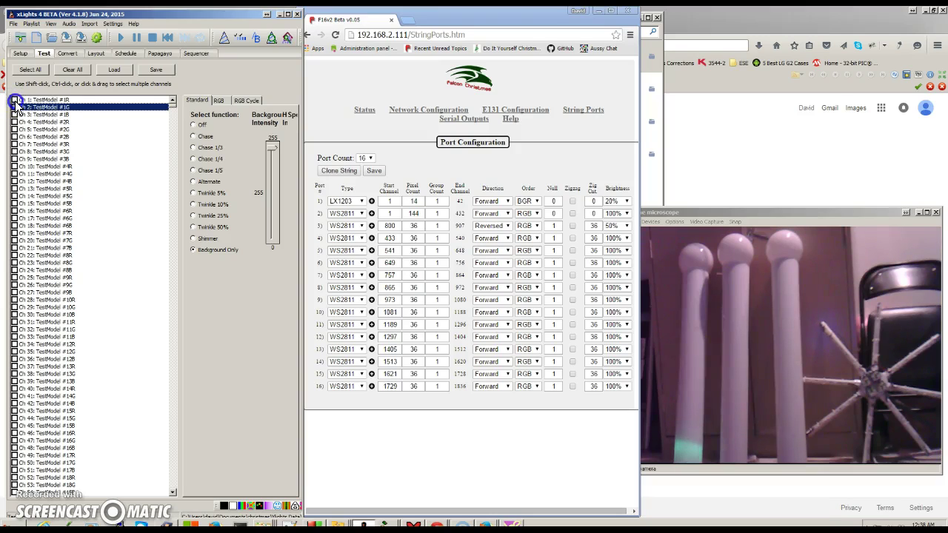
{"action": "left_click", "coordinate": [533, 201]}
{"action": "left_click", "coordinate": [529, 243]}
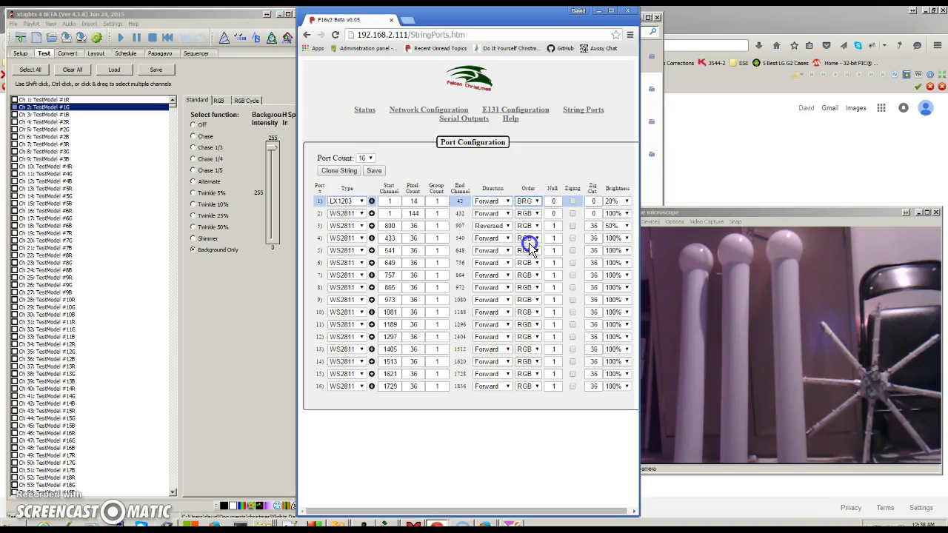
{"action": "left_click", "coordinate": [372, 174]}
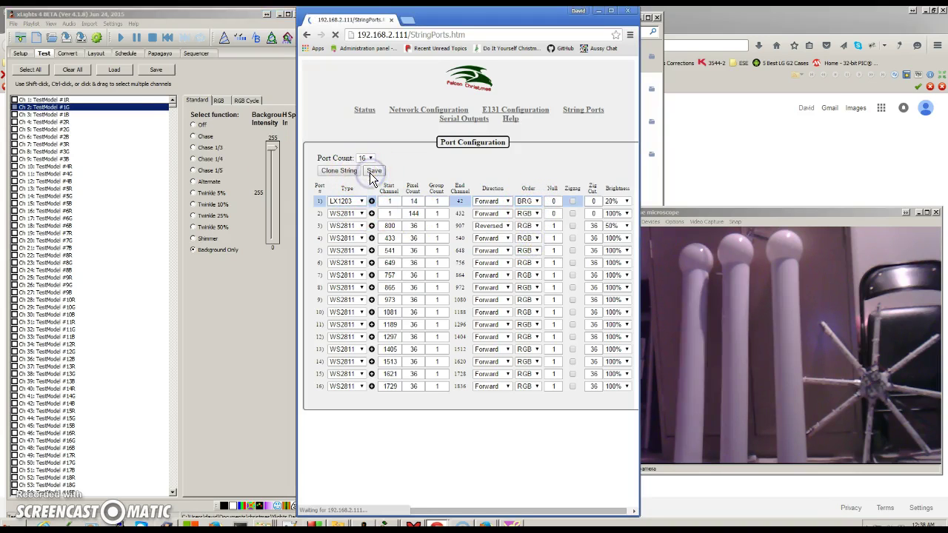
{"action": "left_click", "coordinate": [15, 100]}
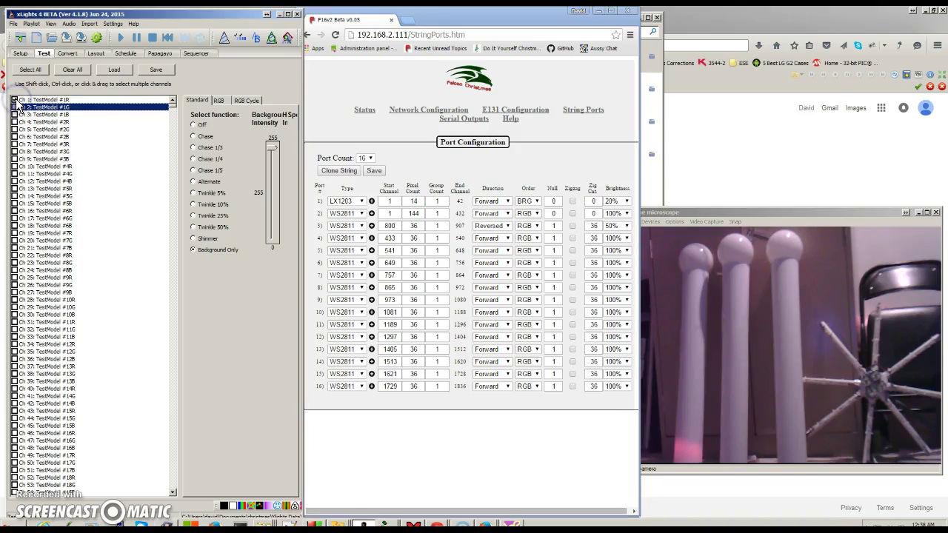
{"action": "left_click", "coordinate": [15, 100]}
{"action": "left_click", "coordinate": [15, 108]}
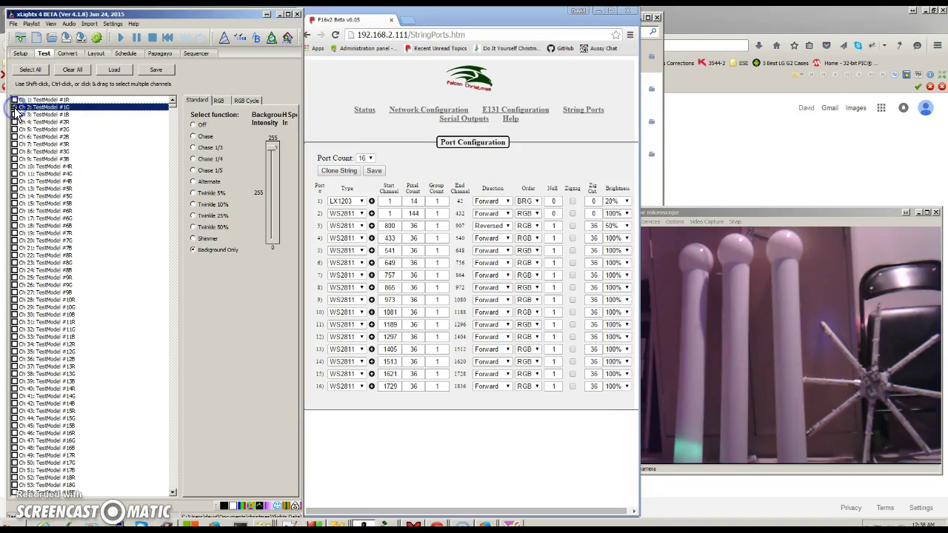
{"action": "left_click", "coordinate": [15, 107]}
{"action": "left_click", "coordinate": [15, 115]}
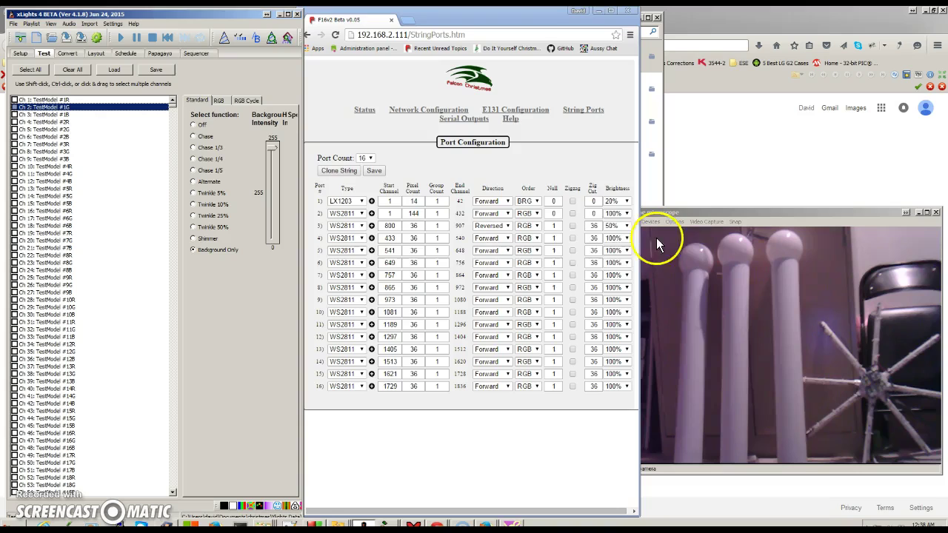
Step: Add and remove port 1 virtual strings, ending with one extra 14-pixel string at channel 43
{"action": "left_click", "coordinate": [372, 202]}
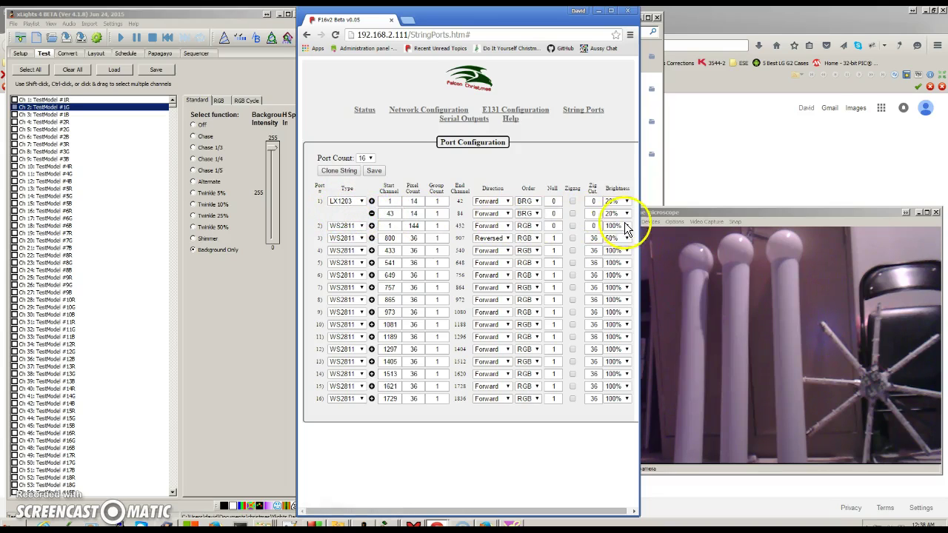
{"action": "left_click", "coordinate": [371, 214]}
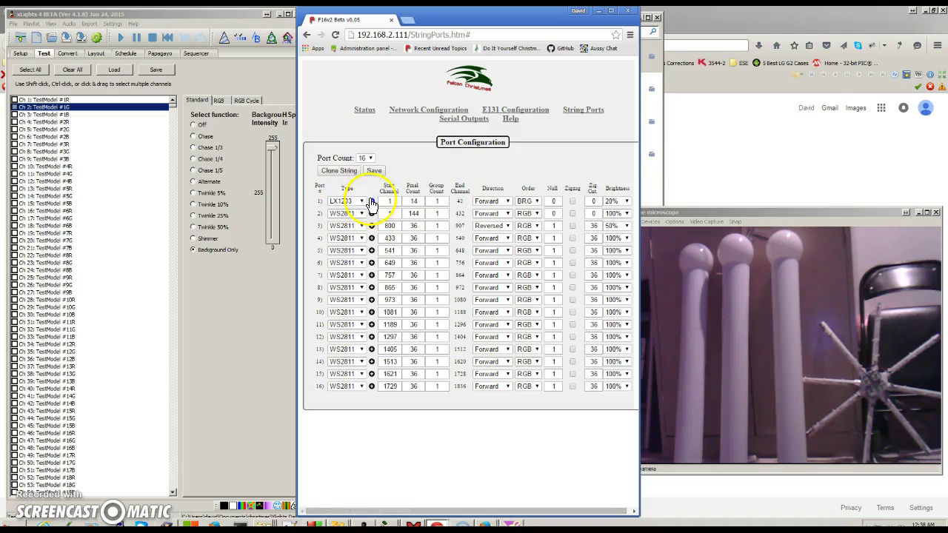
{"action": "left_click", "coordinate": [371, 202]}
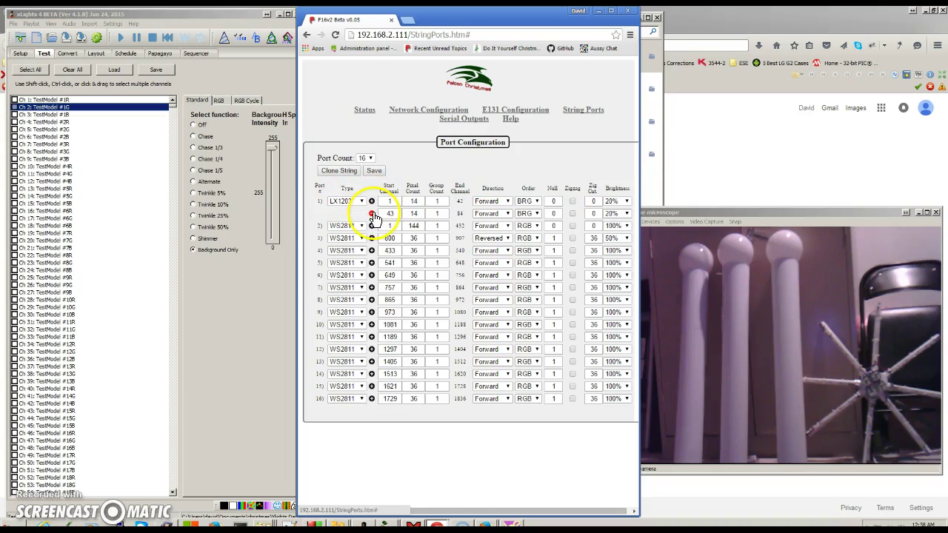
{"action": "left_click", "coordinate": [372, 214]}
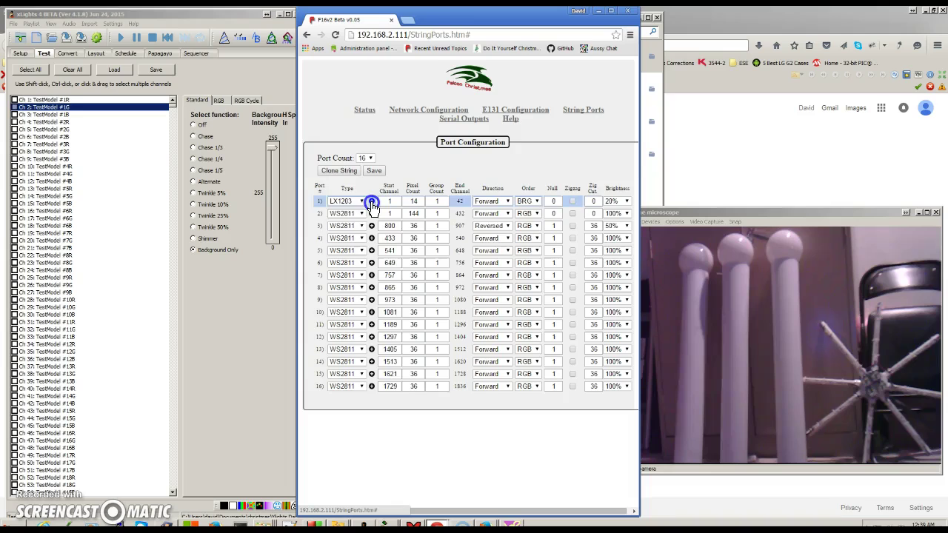
{"action": "left_click", "coordinate": [372, 201]}
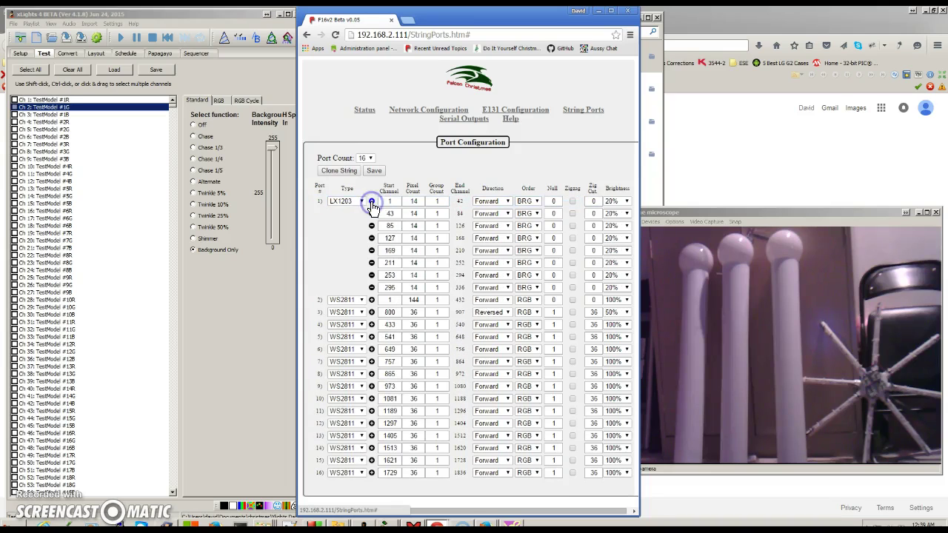
{"action": "left_click", "coordinate": [372, 288]}
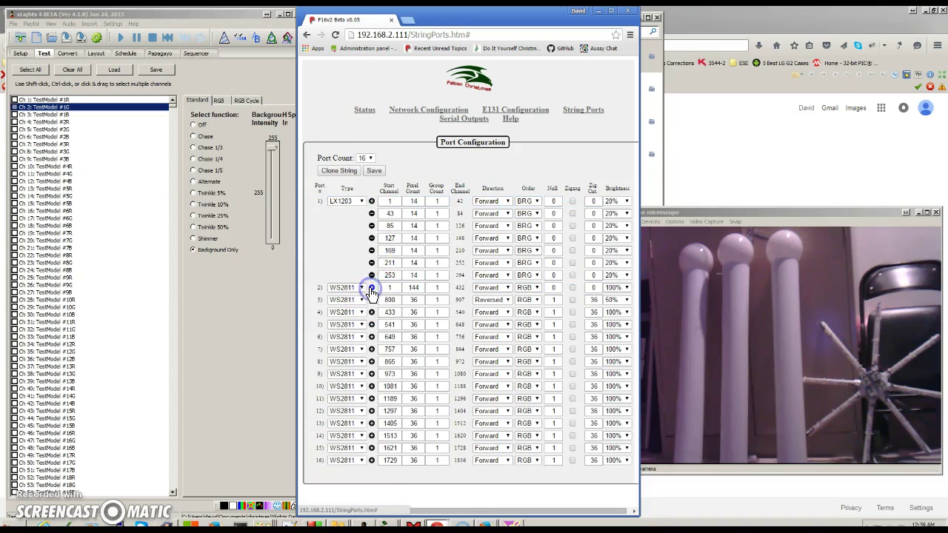
{"action": "left_click", "coordinate": [371, 274]}
{"action": "left_click", "coordinate": [372, 214]}
{"action": "left_click", "coordinate": [372, 214]}
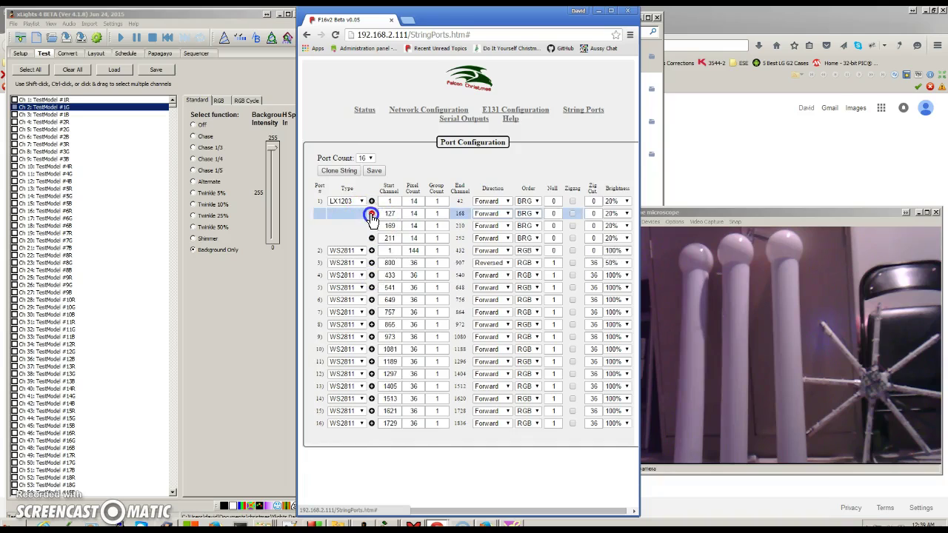
{"action": "left_click", "coordinate": [372, 214]}
{"action": "left_click", "coordinate": [372, 201]}
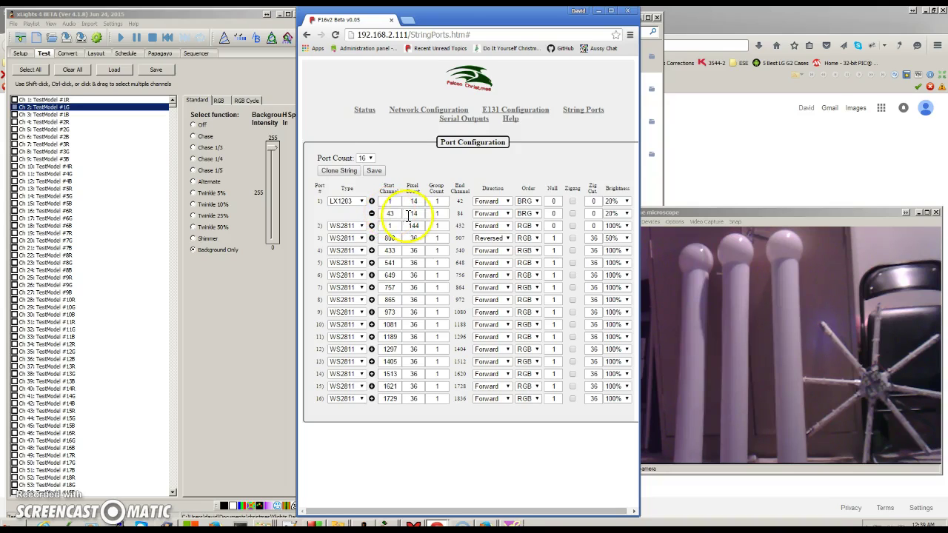
Step: Set port 1's virtual string to Pixel Count 2 and Group Count 2, ending at channel 45
{"action": "left_click", "coordinate": [414, 214]}
{"action": "type", "text": "2"}
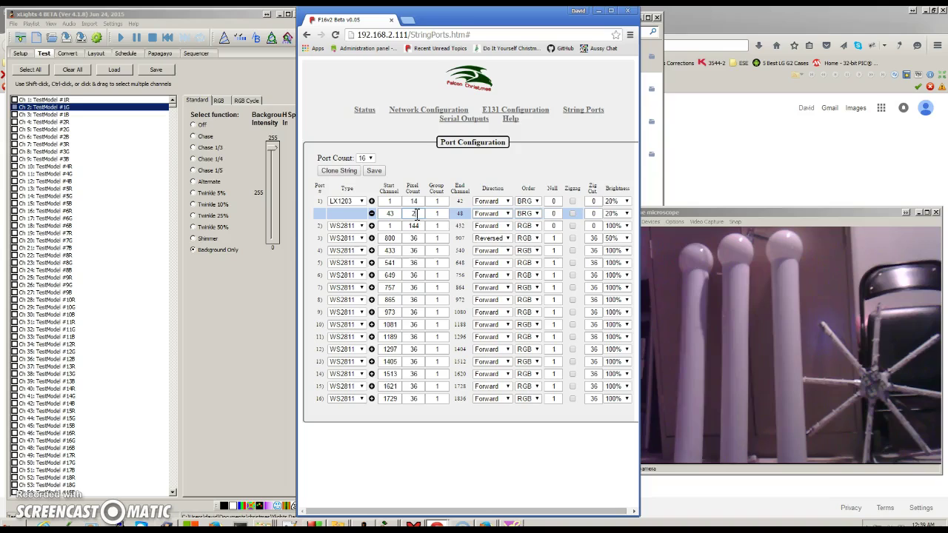
{"action": "left_click", "coordinate": [436, 216]}
{"action": "type", "text": "2"}
{"action": "left_click", "coordinate": [449, 213]}
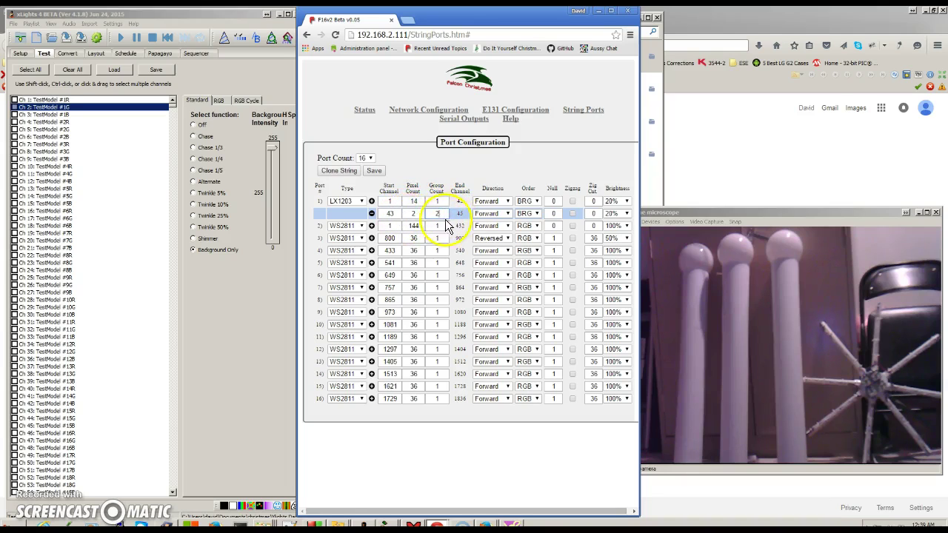
{"action": "key", "text": "Tab"}
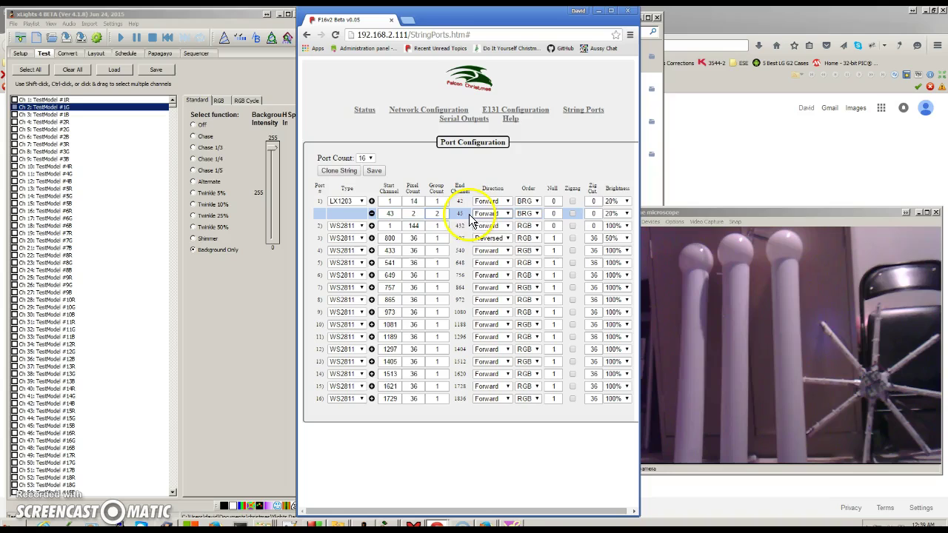
{"action": "key", "text": "shift+Tab"}
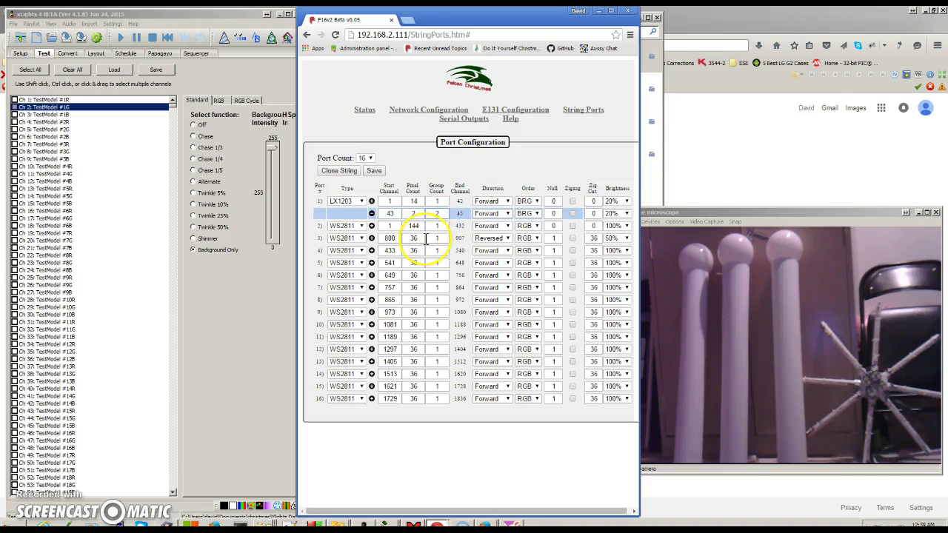
{"action": "left_click", "coordinate": [371, 172]}
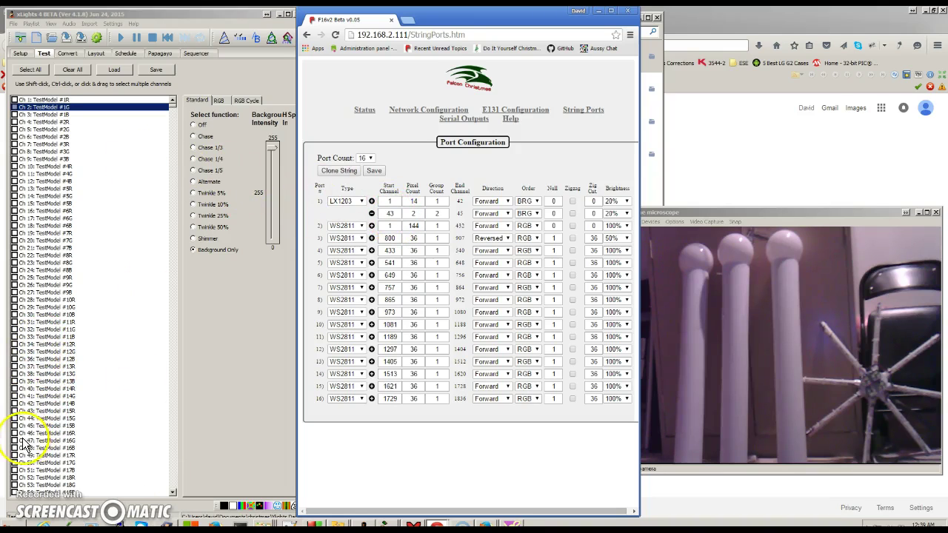
{"action": "left_click", "coordinate": [14, 411]}
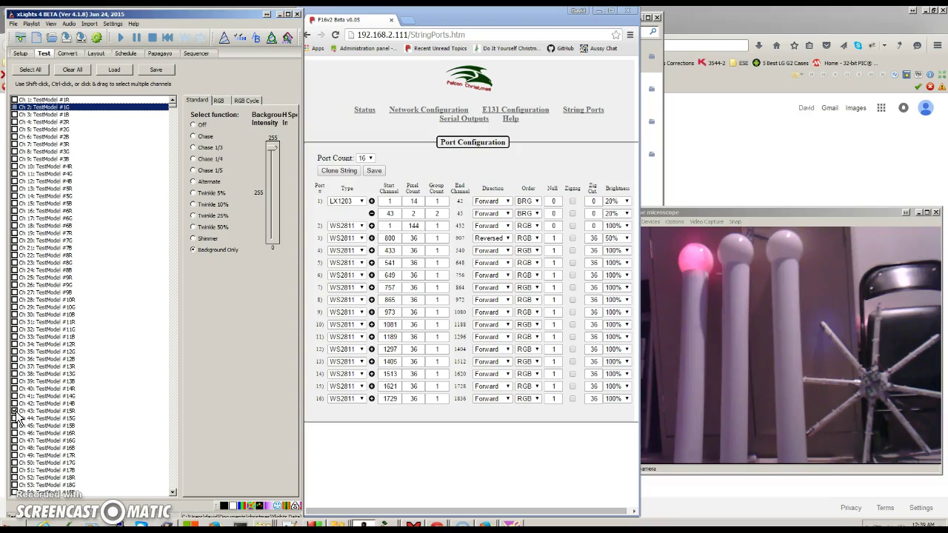
{"action": "left_click", "coordinate": [13, 411]}
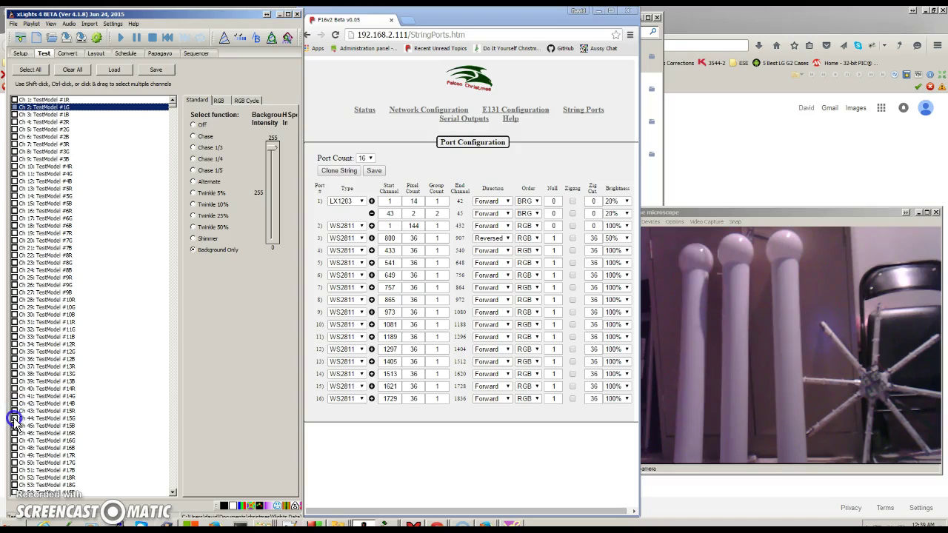
{"action": "left_click", "coordinate": [14, 418]}
{"action": "left_click", "coordinate": [14, 419]}
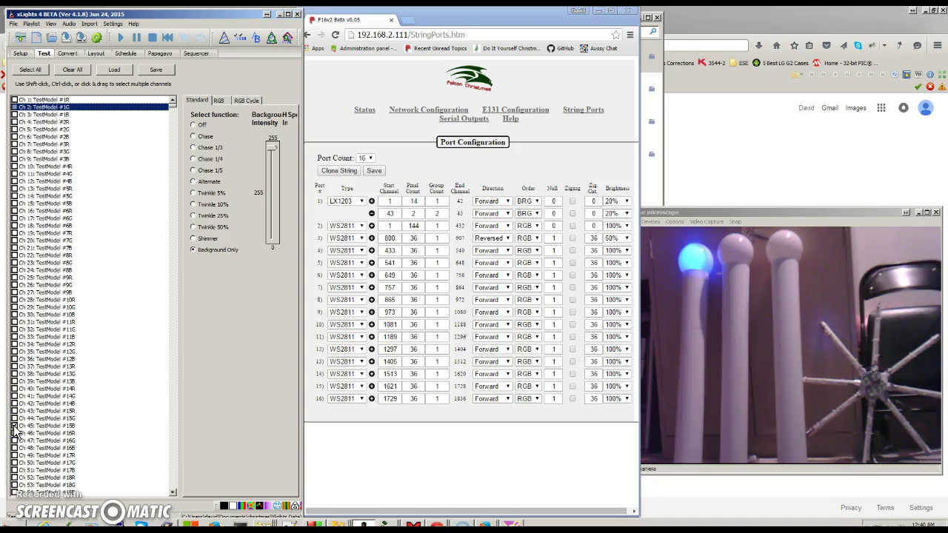
{"action": "left_click", "coordinate": [14, 433]}
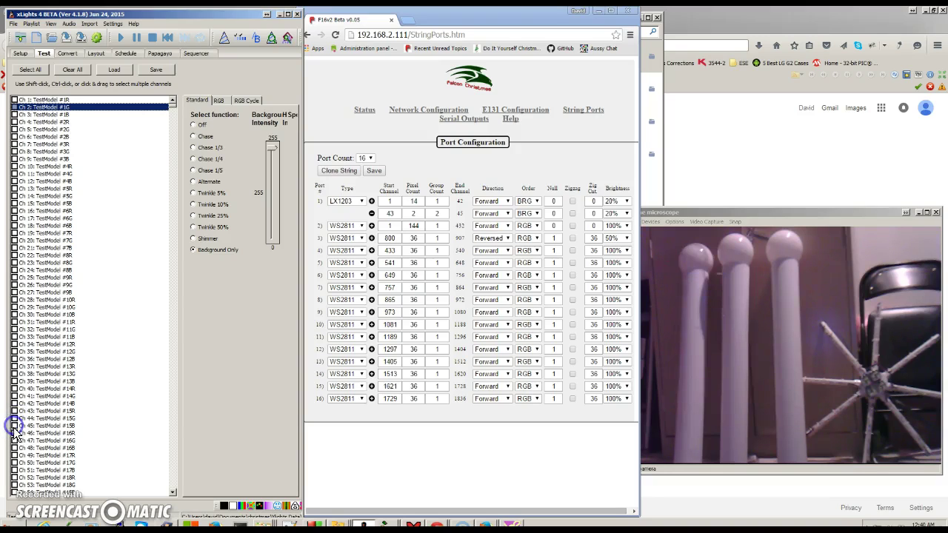
{"action": "left_click", "coordinate": [15, 440]}
{"action": "left_click", "coordinate": [16, 433]}
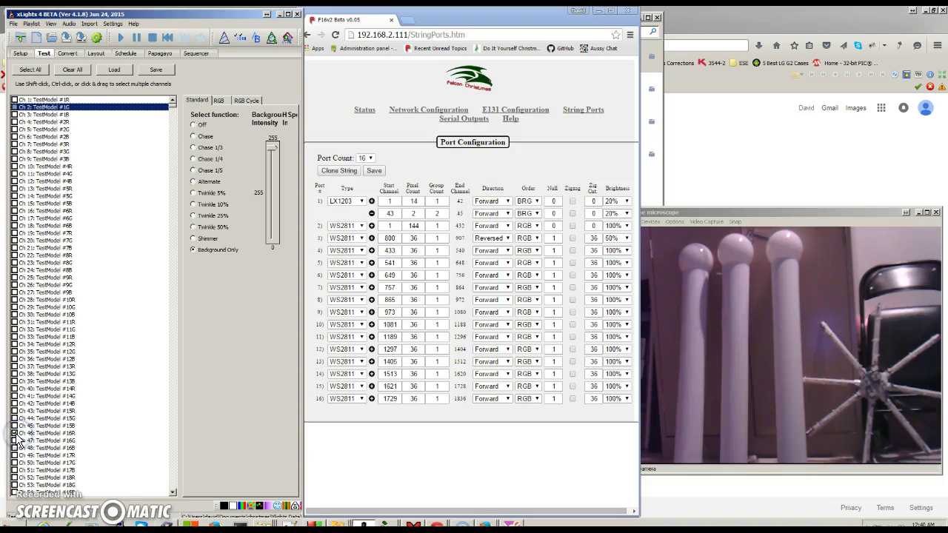
{"action": "left_click", "coordinate": [16, 433]}
{"action": "left_click", "coordinate": [698, 429]}
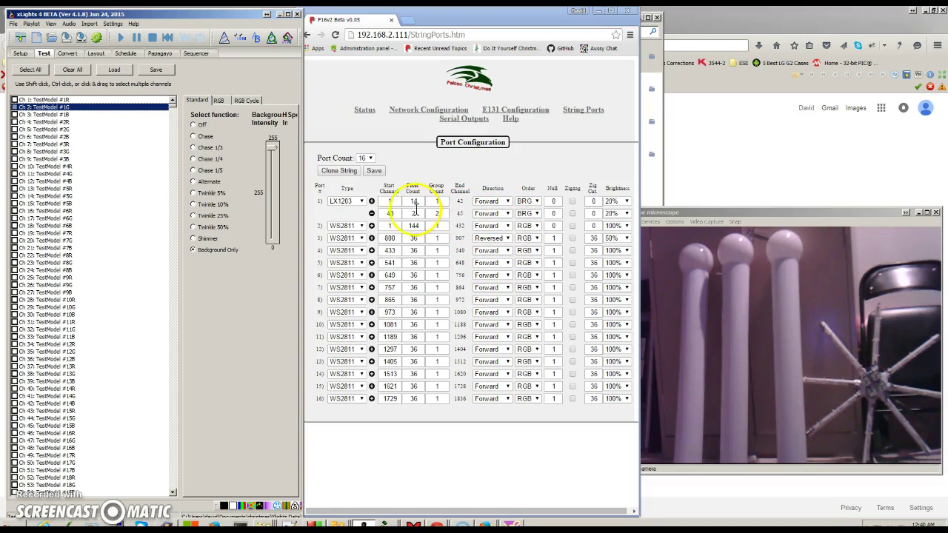
Step: Test channel 44, then set port 1's second string colour order to RGB and save
{"action": "left_click", "coordinate": [15, 418]}
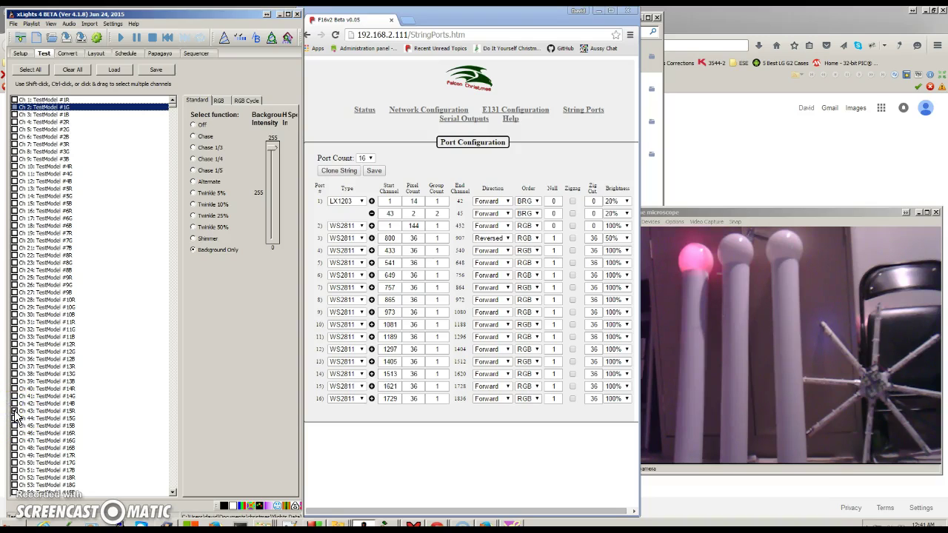
{"action": "left_click", "coordinate": [15, 417]}
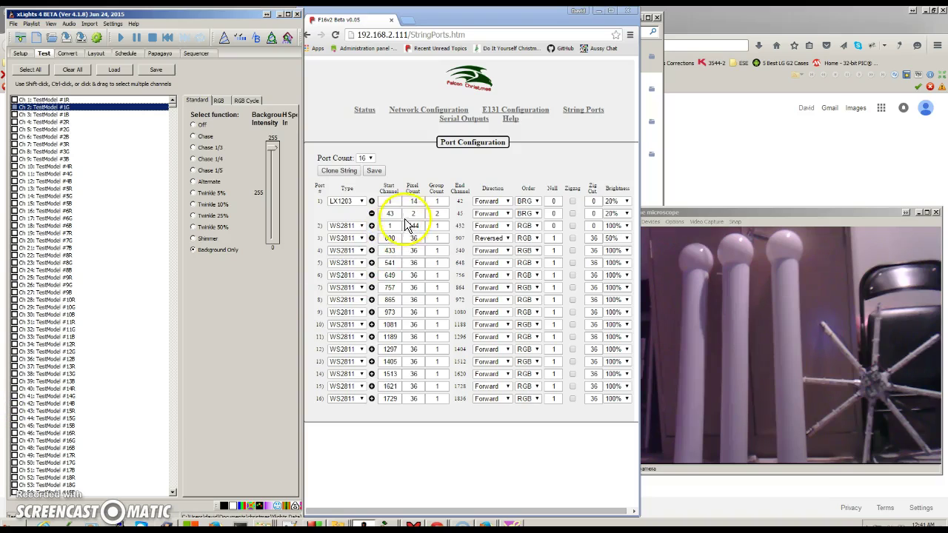
{"action": "left_click", "coordinate": [530, 213]}
{"action": "left_click", "coordinate": [528, 221]}
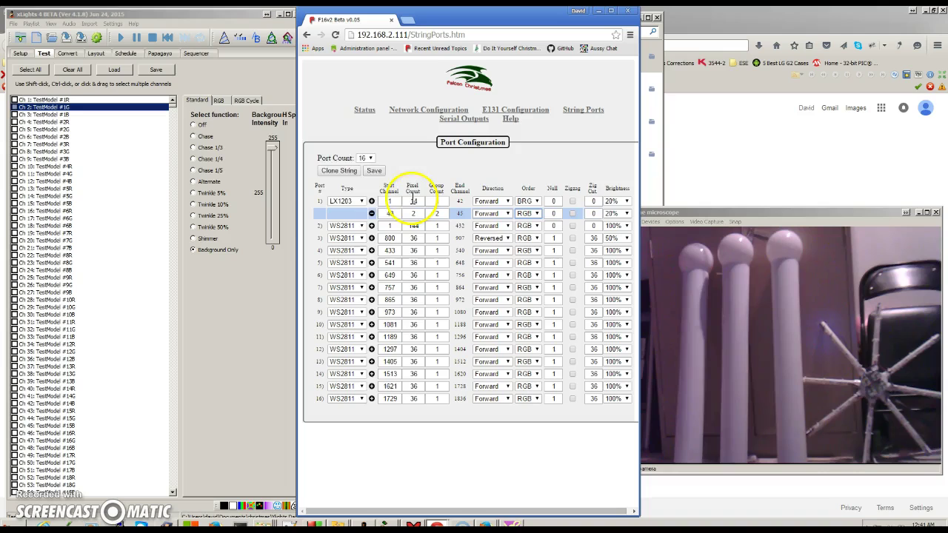
{"action": "left_click", "coordinate": [373, 171]}
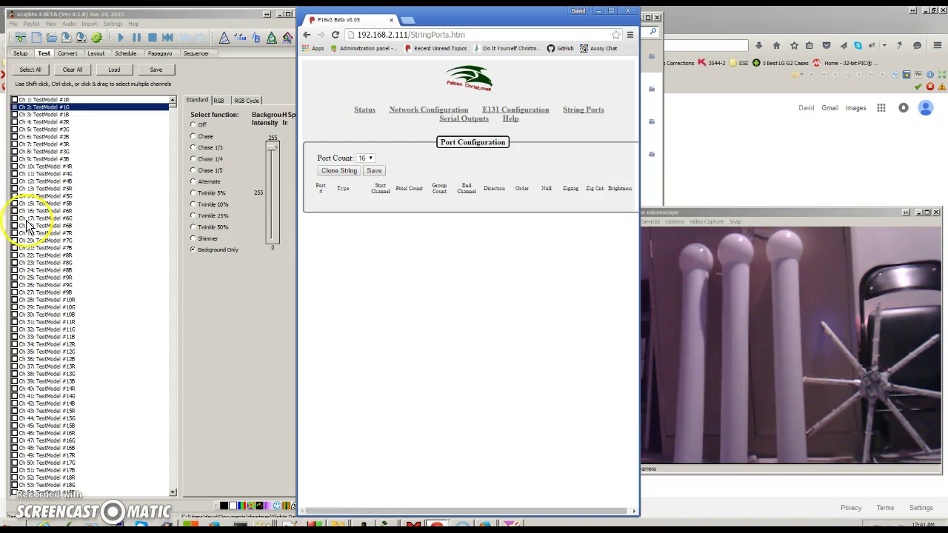
Step: Toggle xLights test channel 43 to flash the first pole's globe
{"action": "left_click", "coordinate": [14, 412]}
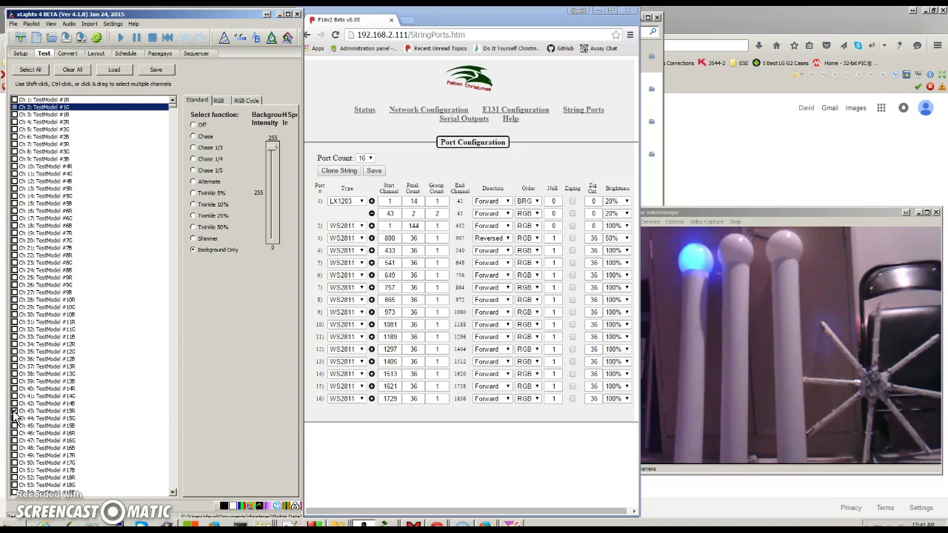
{"action": "left_click", "coordinate": [14, 411]}
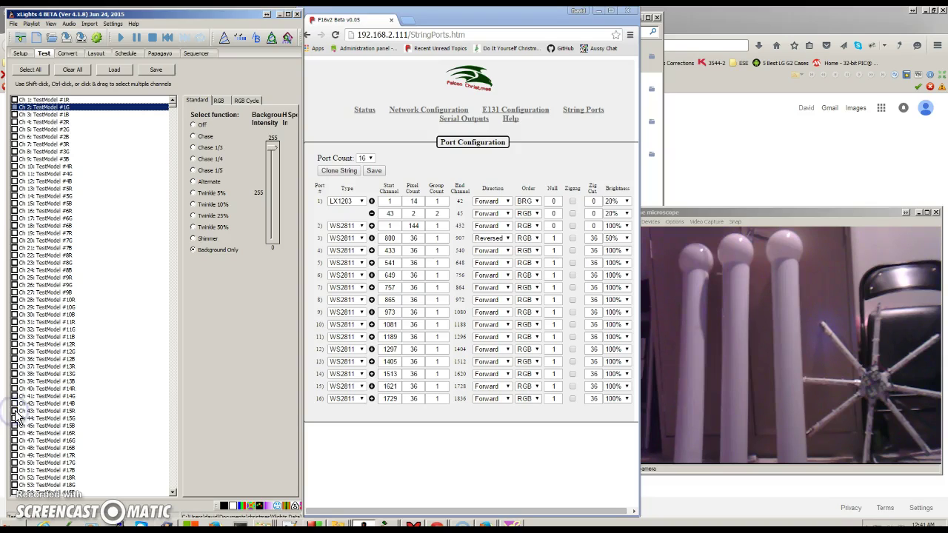
{"action": "left_click", "coordinate": [14, 412]}
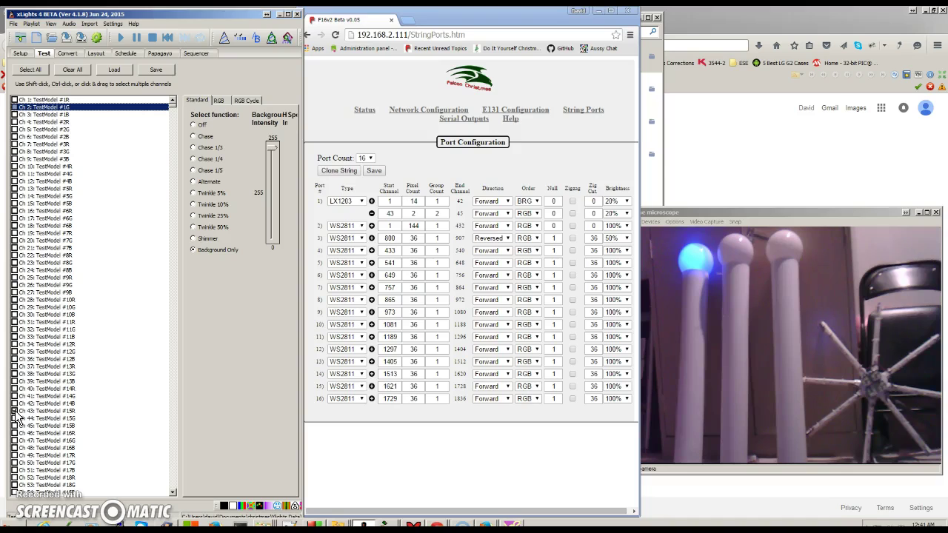
Step: Set port 1's second string brightness to 100% and save
{"action": "left_click", "coordinate": [15, 411]}
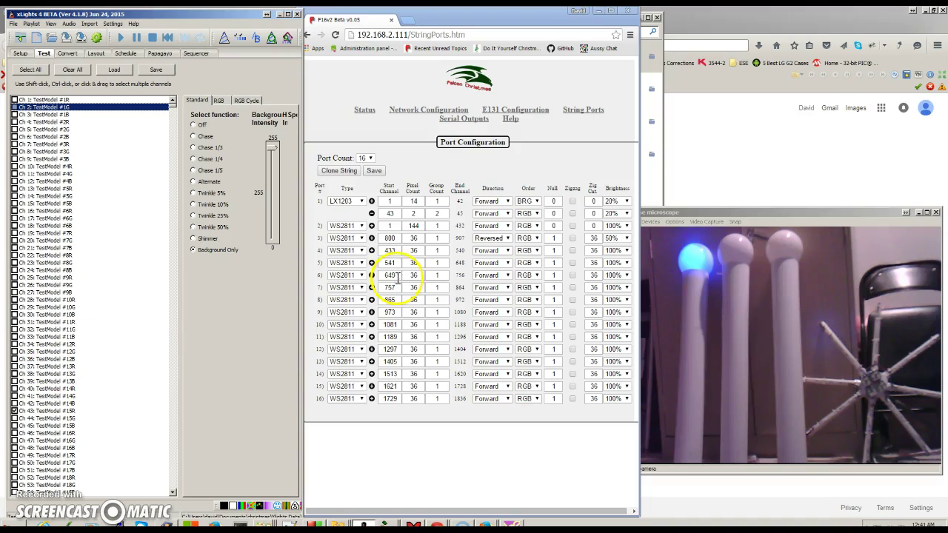
{"action": "left_click", "coordinate": [626, 213]}
{"action": "left_click", "coordinate": [618, 222]}
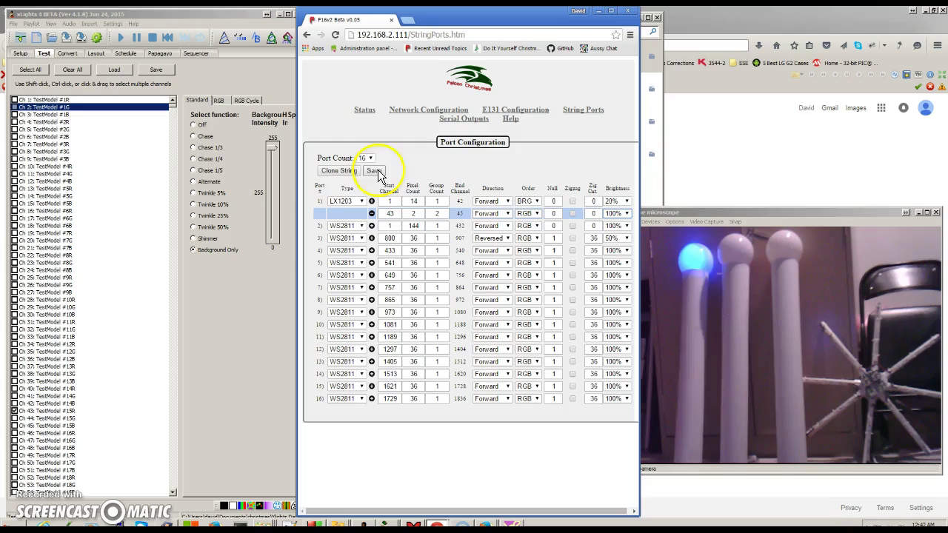
{"action": "left_click", "coordinate": [374, 171]}
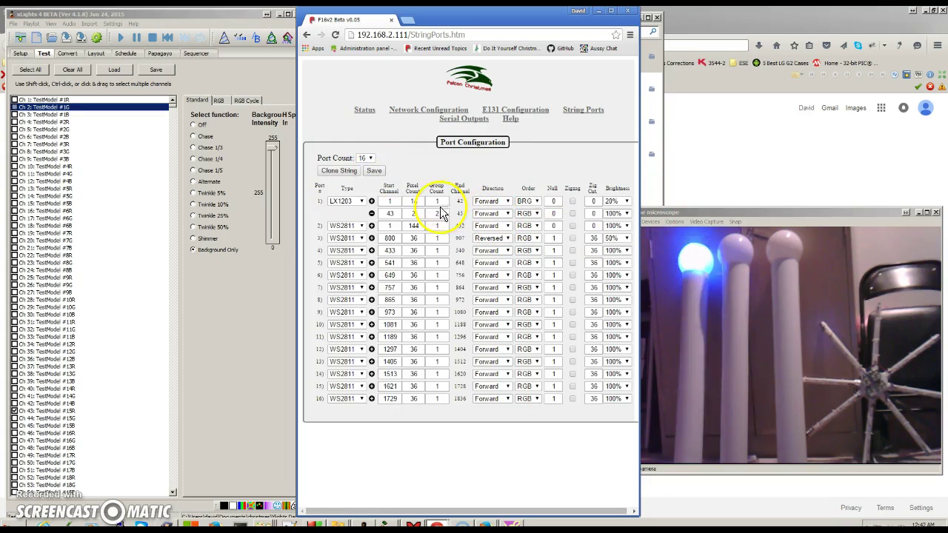
Step: Turn off the channel 1 test, set the second string's colour order back to BRG, and save
{"action": "left_click", "coordinate": [14, 100]}
{"action": "left_click", "coordinate": [14, 100]}
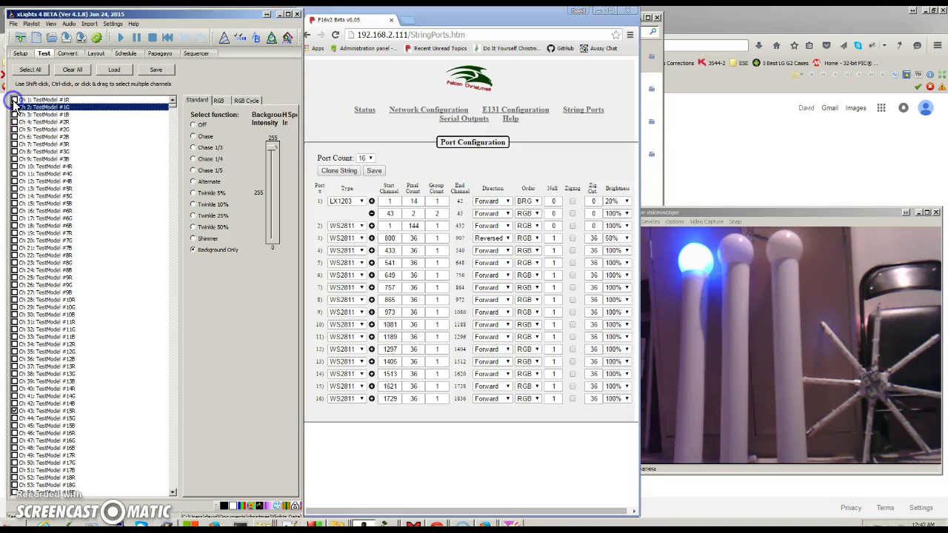
{"action": "left_click", "coordinate": [527, 202]}
{"action": "left_click", "coordinate": [527, 213]}
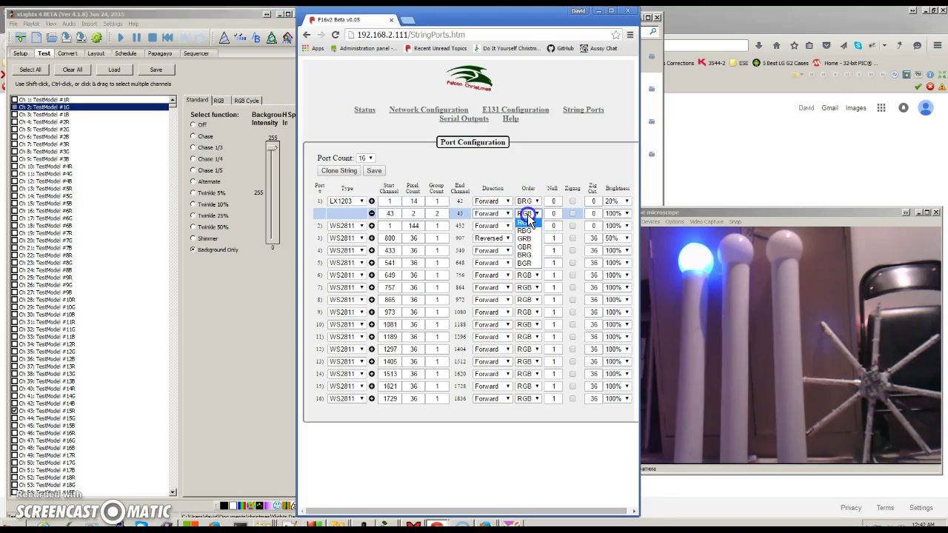
{"action": "left_click", "coordinate": [527, 259]}
{"action": "left_click", "coordinate": [374, 171]}
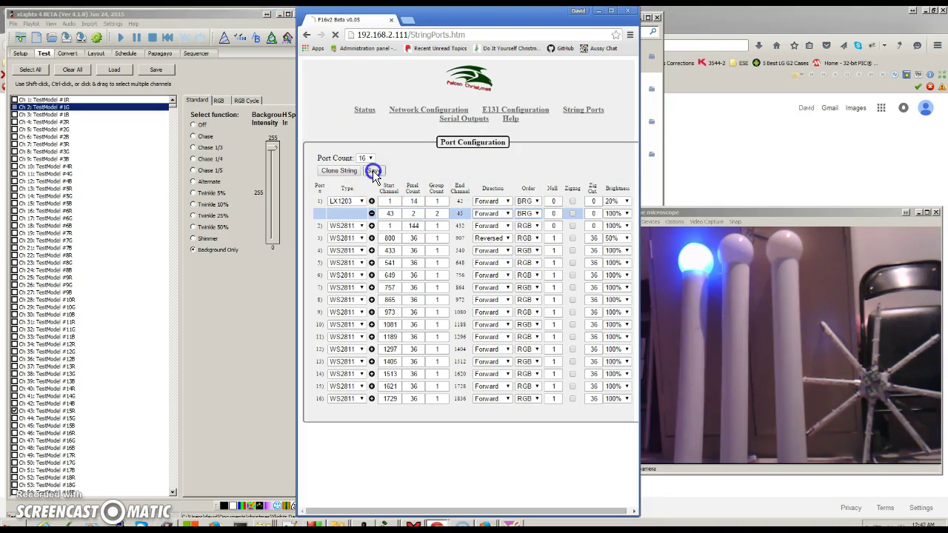
{"action": "left_click", "coordinate": [13, 110]}
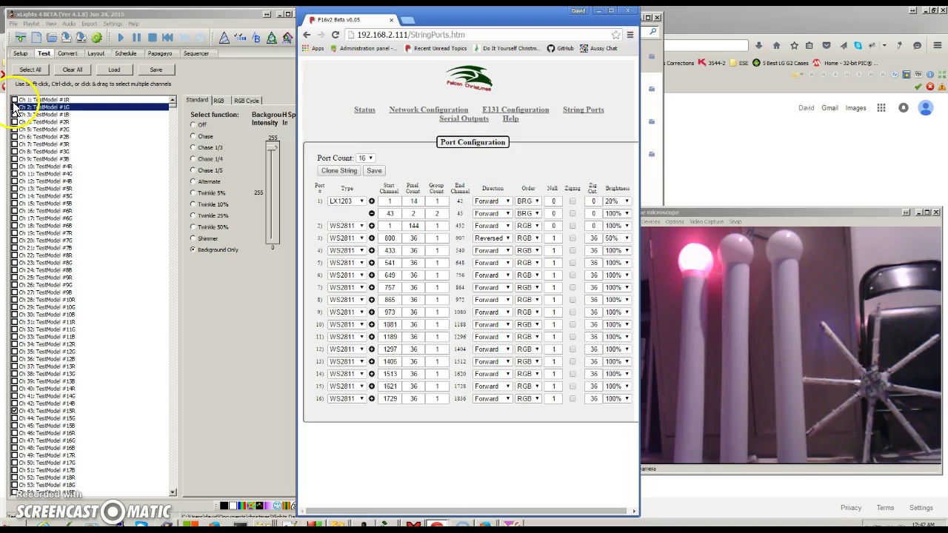
{"action": "left_click", "coordinate": [15, 105]}
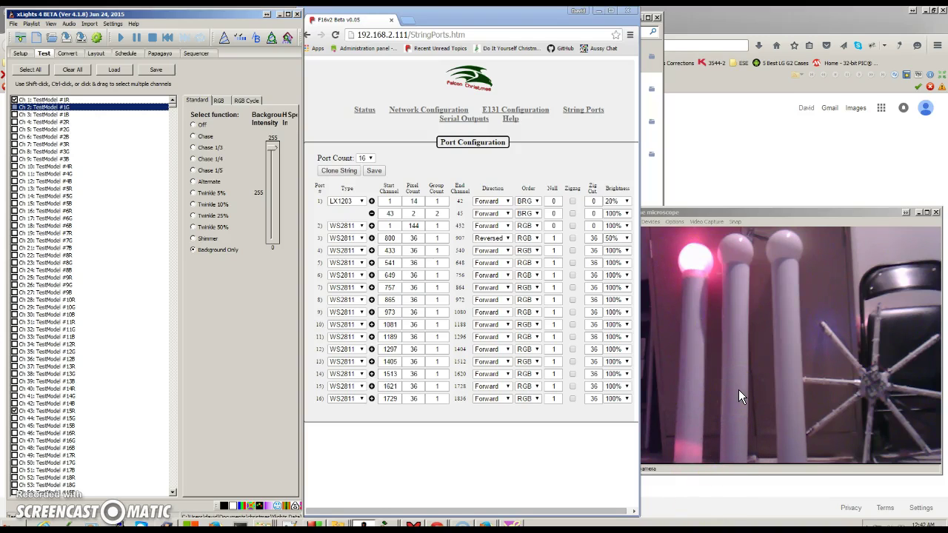
Step: Remove the extra virtual string under port 1 and reload the String Ports page
{"action": "left_click", "coordinate": [372, 214]}
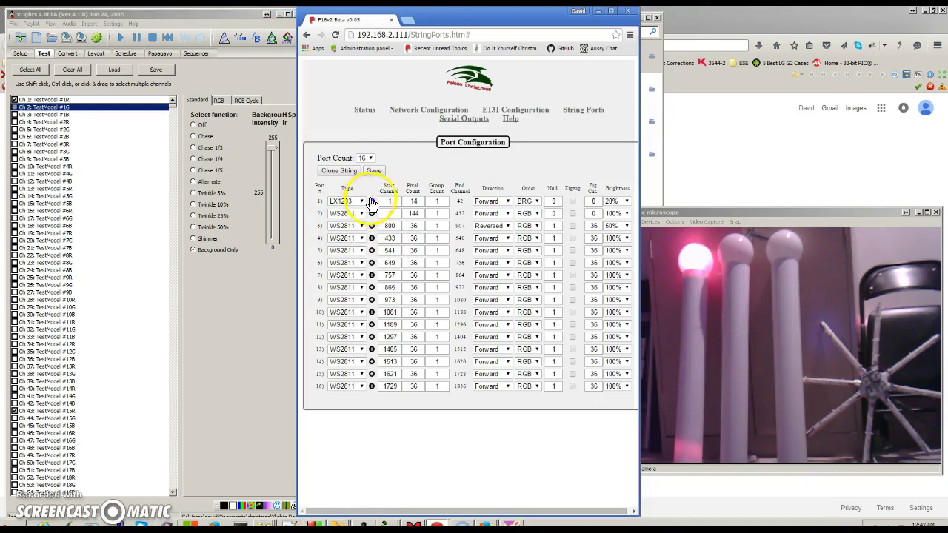
{"action": "left_click", "coordinate": [406, 35]}
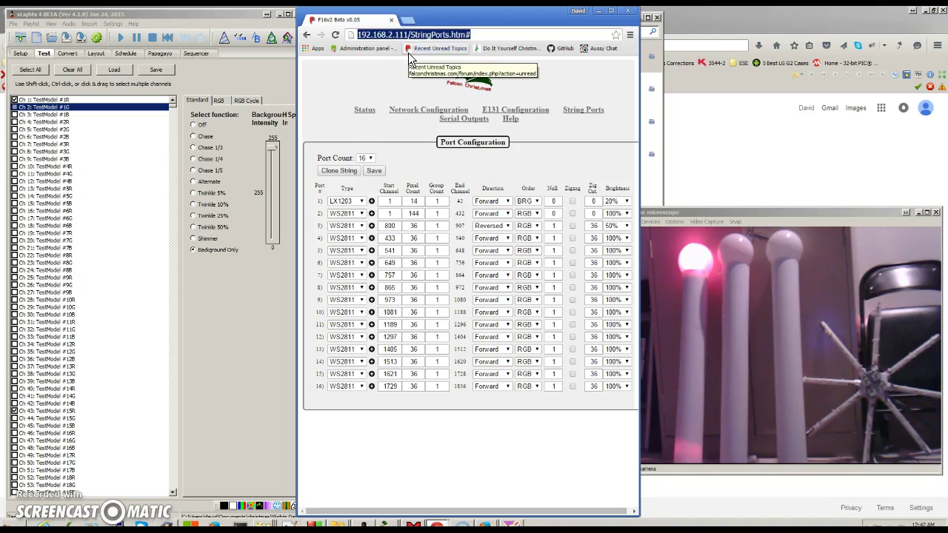
{"action": "key", "text": "Return"}
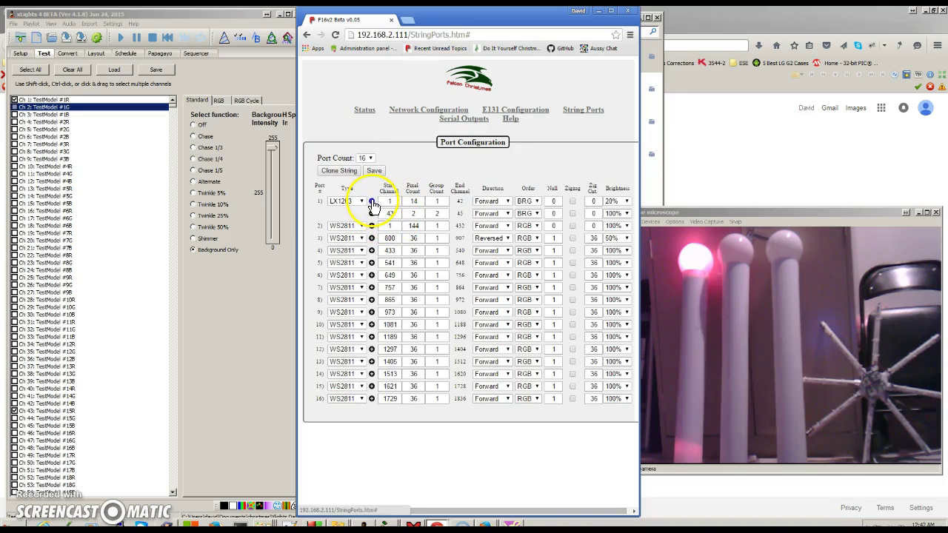
Step: Add a third virtual string on port 1 and update its pixel and group counts
{"action": "left_click", "coordinate": [371, 201]}
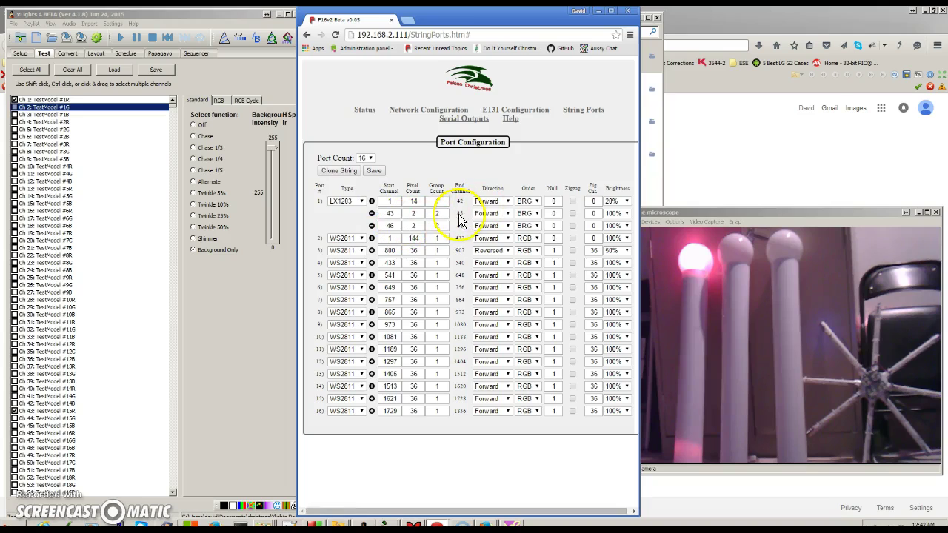
{"action": "left_click", "coordinate": [415, 226]}
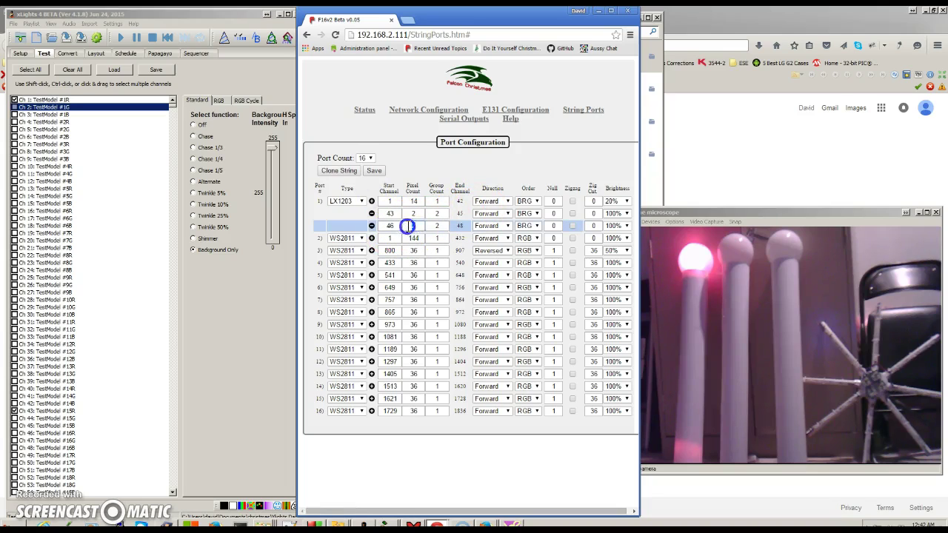
{"action": "double_click", "coordinate": [407, 226]}
{"action": "type", "text": "4"}
{"action": "double_click", "coordinate": [427, 227]}
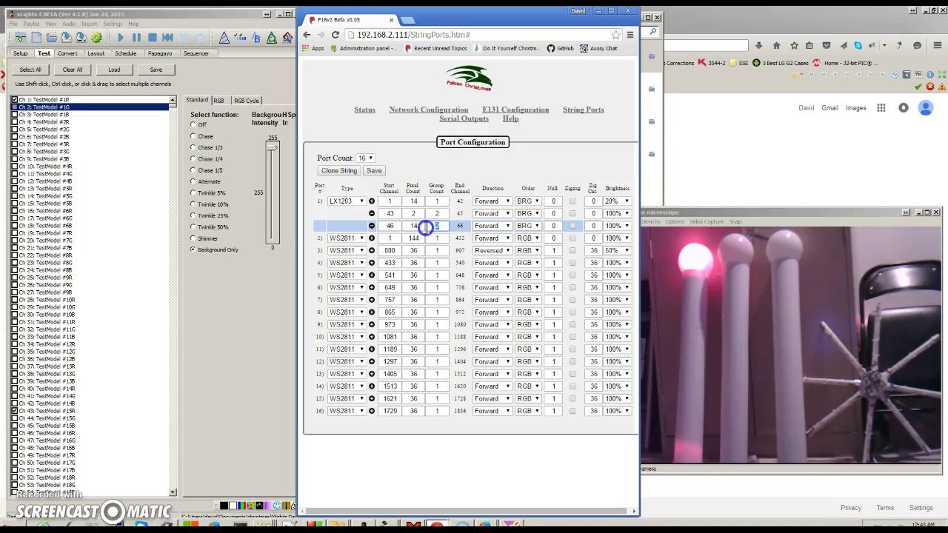
{"action": "type", "text": "4"}
{"action": "left_click", "coordinate": [398, 238]}
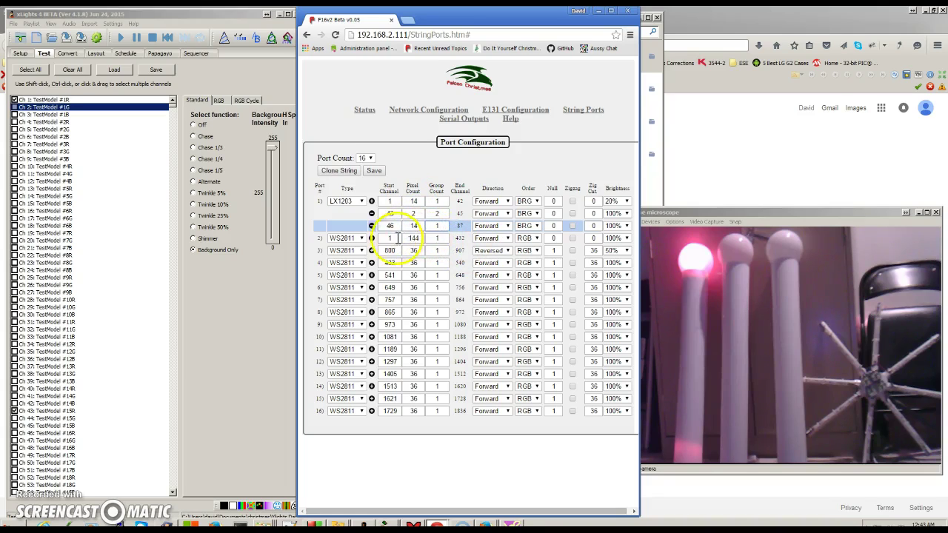
Step: Add fourth and fifth virtual strings on port 1 and edit their start channels and counts
{"action": "left_click", "coordinate": [372, 202]}
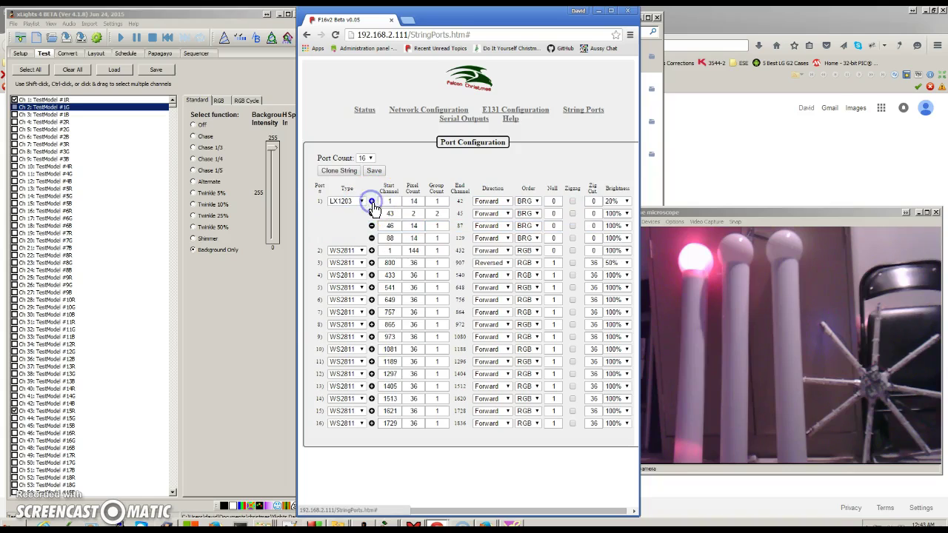
{"action": "triple_click", "coordinate": [382, 237]}
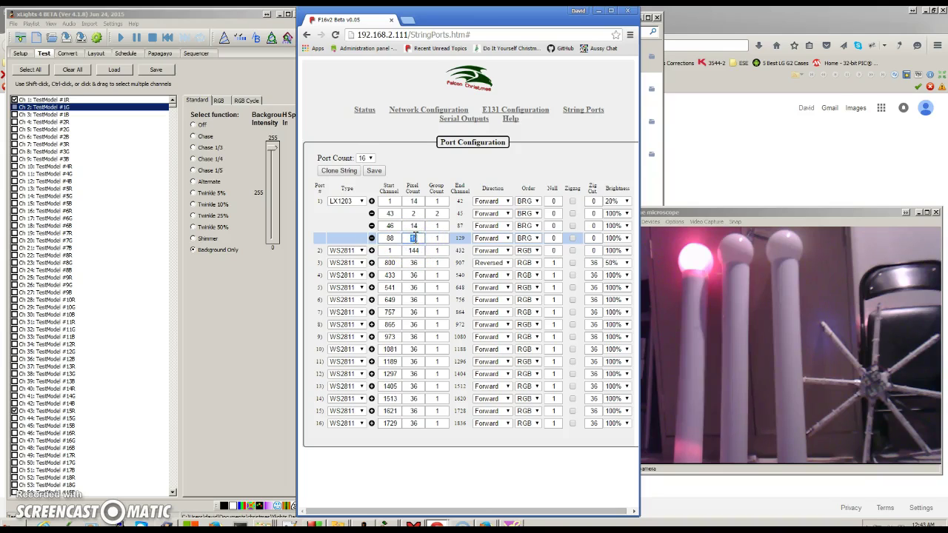
{"action": "type", "text": "2"}
{"action": "left_click", "coordinate": [438, 237]}
{"action": "type", "text": "2"}
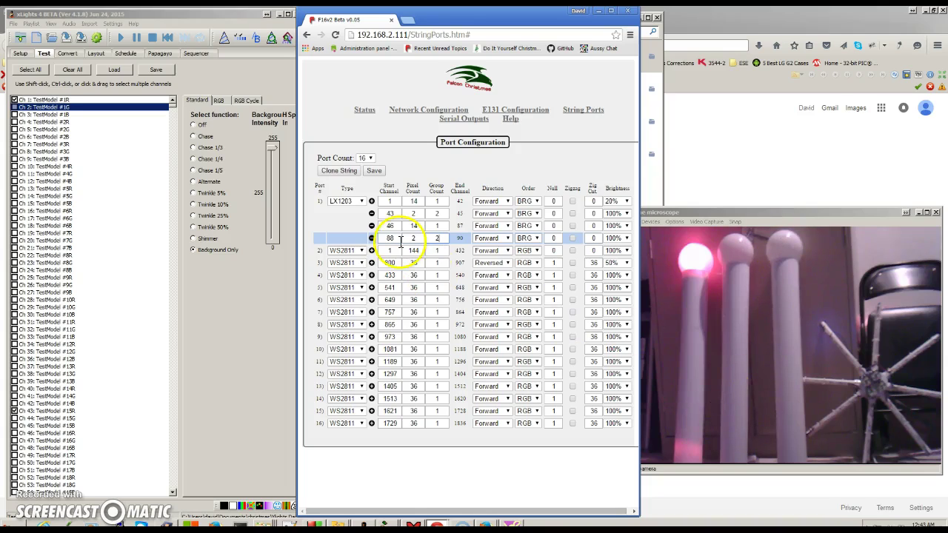
{"action": "left_click", "coordinate": [371, 202]}
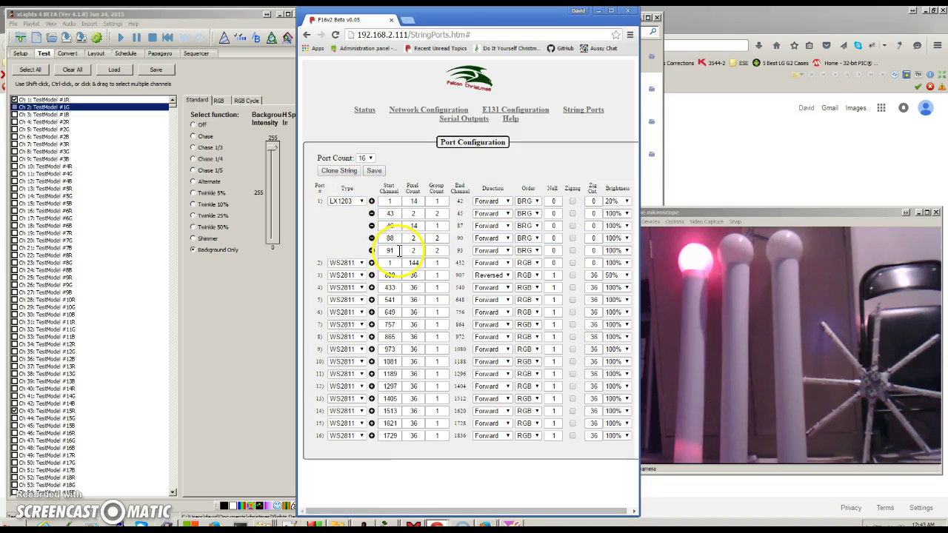
{"action": "left_click", "coordinate": [399, 252]}
{"action": "left_click_drag", "start_coordinate": [399, 252], "coordinate": [381, 250]}
{"action": "left_click", "coordinate": [419, 249]}
{"action": "type", "text": "14"}
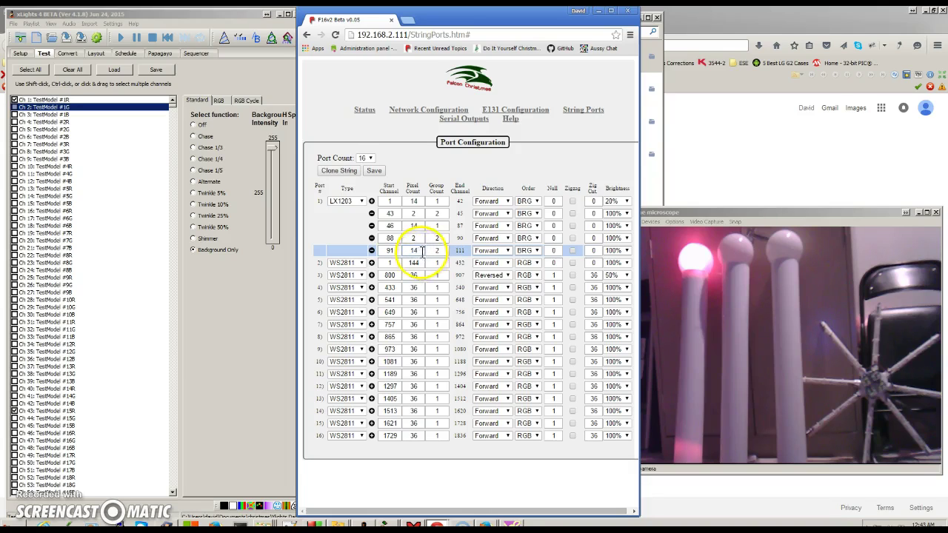
{"action": "left_click", "coordinate": [439, 251]}
{"action": "type", "text": "1"}
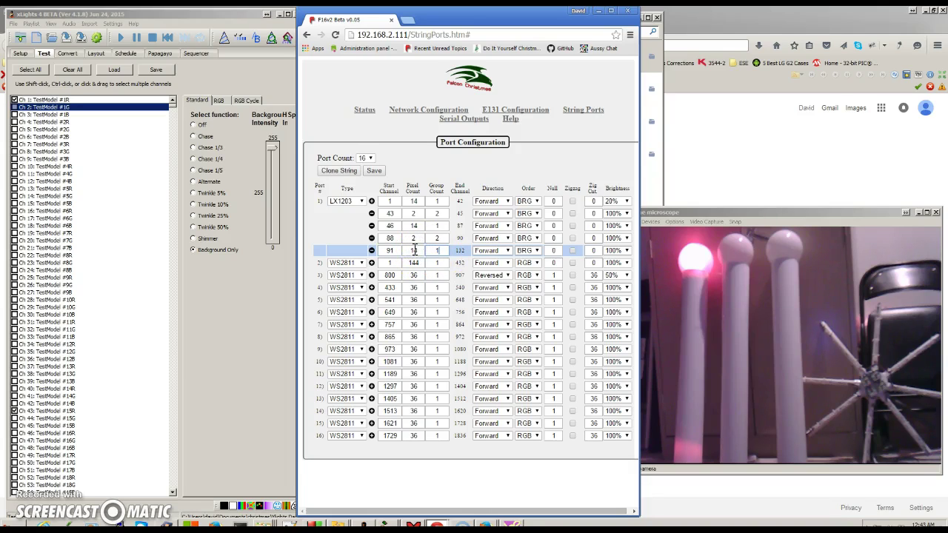
Step: Add the sixth string at channel 133 with 2 pixels grouped by 2, and save
{"action": "left_click", "coordinate": [371, 202]}
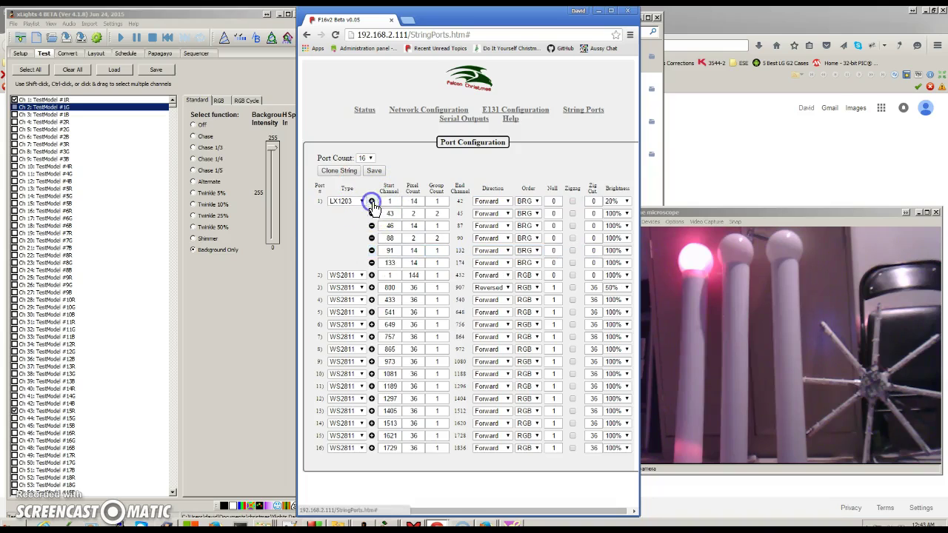
{"action": "left_click", "coordinate": [382, 262]}
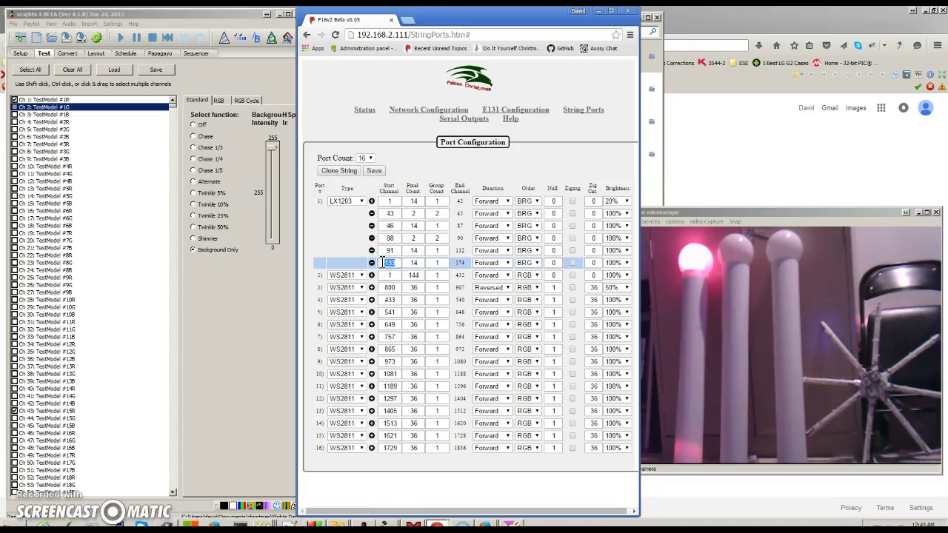
{"action": "left_click", "coordinate": [413, 263]}
{"action": "type", "text": "2"}
{"action": "left_click", "coordinate": [436, 263]}
{"action": "type", "text": "2"}
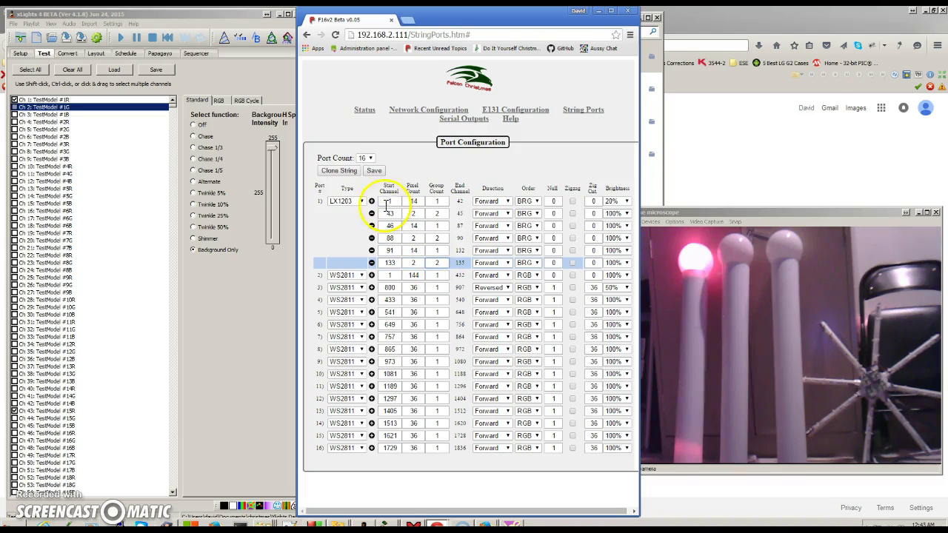
{"action": "left_click", "coordinate": [374, 171]}
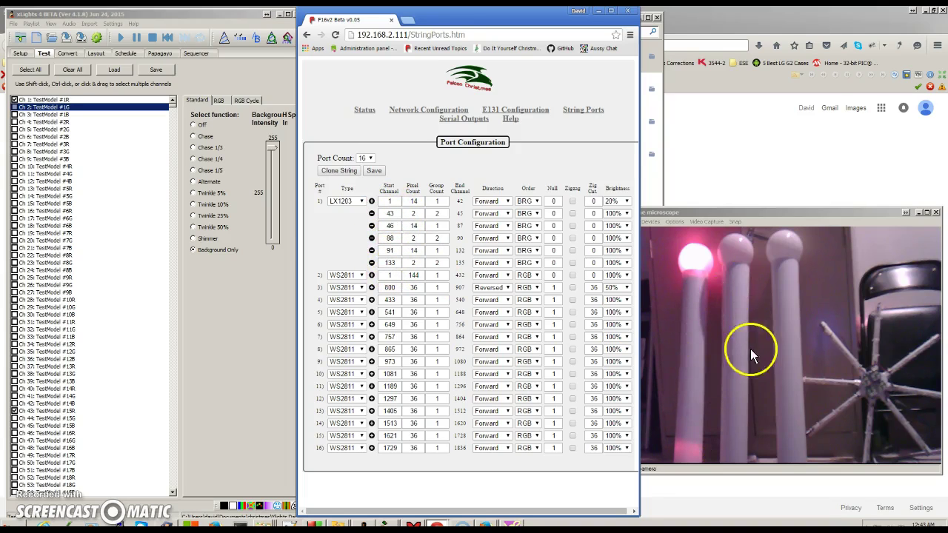
Step: Clear all xLights test channels, then briefly light channel 46 to check the first pole section
{"action": "left_click", "coordinate": [72, 69]}
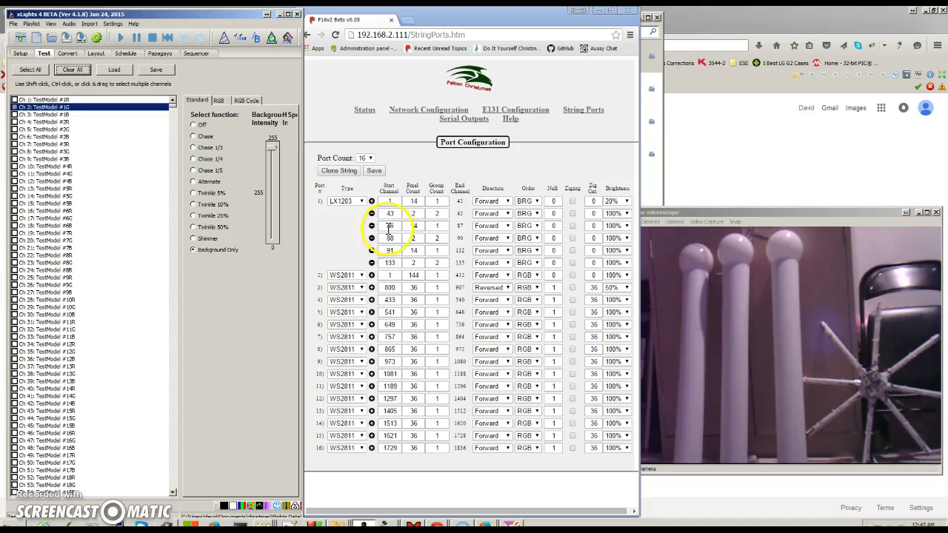
{"action": "left_click", "coordinate": [390, 225]}
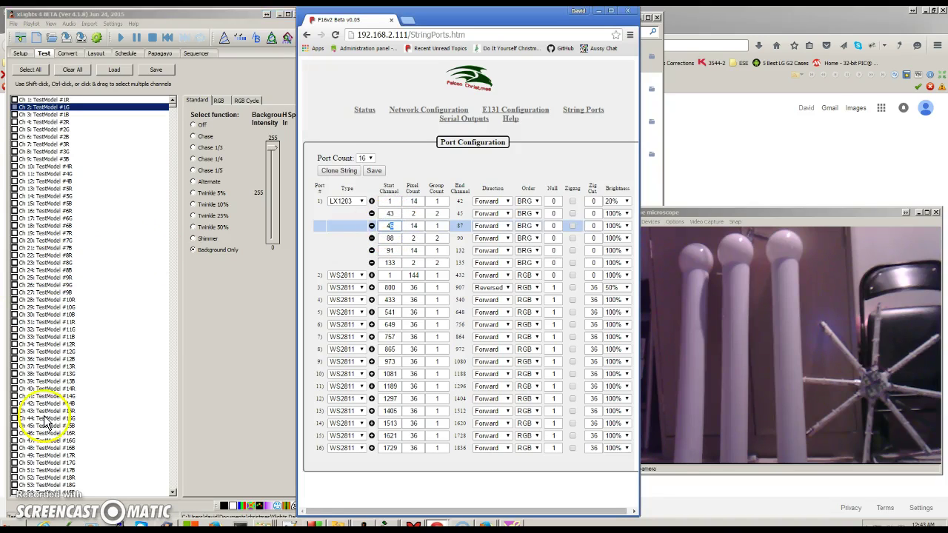
{"action": "left_click", "coordinate": [42, 388]}
{"action": "scroll", "coordinate": [43, 392], "scroll_direction": "down", "scroll_amount": 1}
{"action": "scroll", "coordinate": [42, 392], "scroll_direction": "down", "scroll_amount": 1}
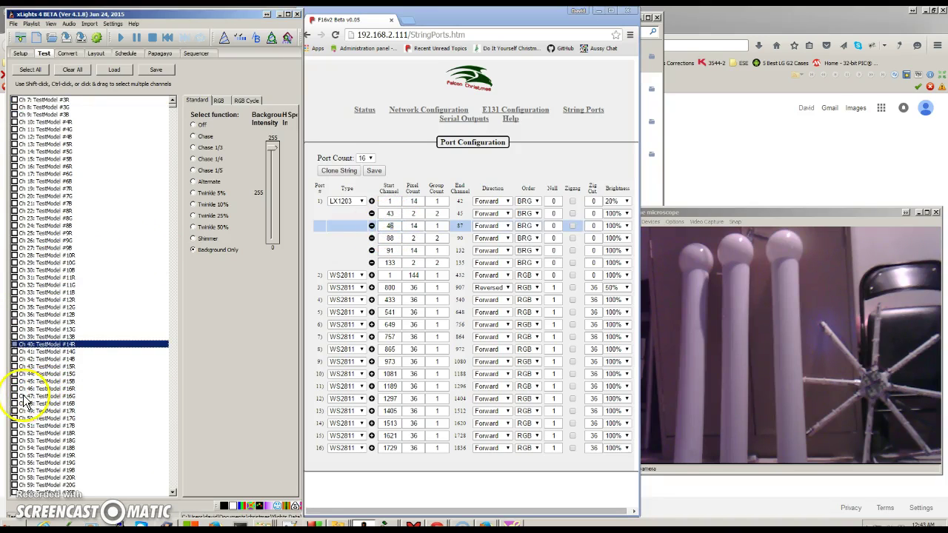
{"action": "left_click", "coordinate": [15, 390]}
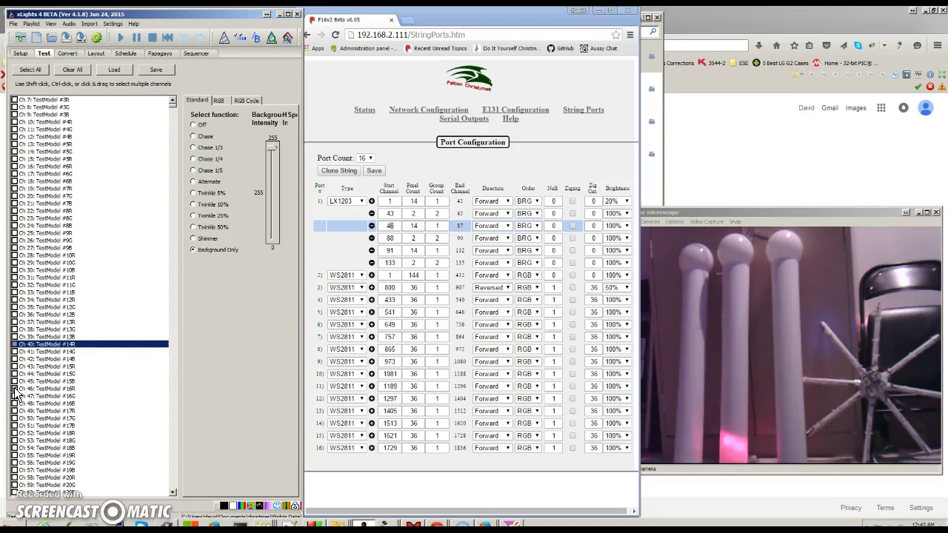
{"action": "left_click", "coordinate": [14, 389]}
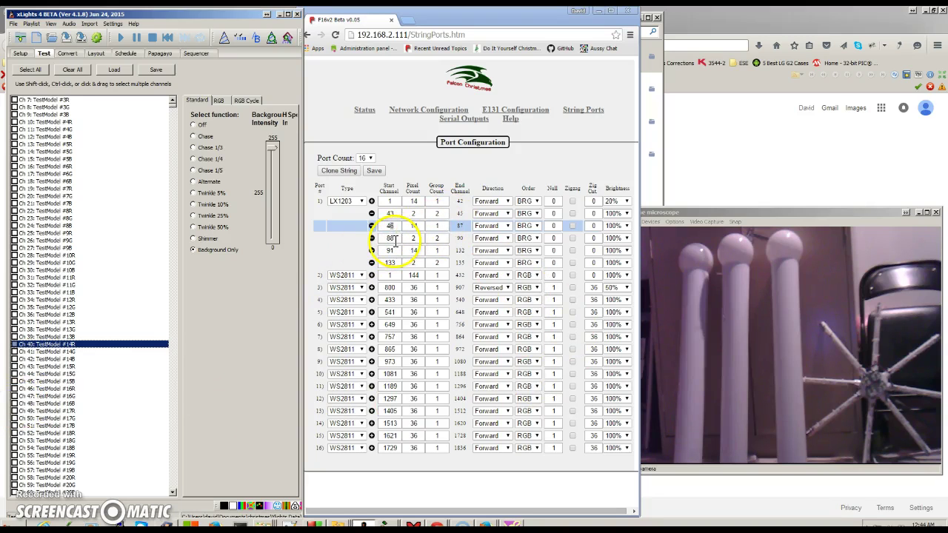
Step: Briefly light channel 91 to check the right pole's base
{"action": "left_click", "coordinate": [394, 239]}
{"action": "double_click", "coordinate": [397, 238]}
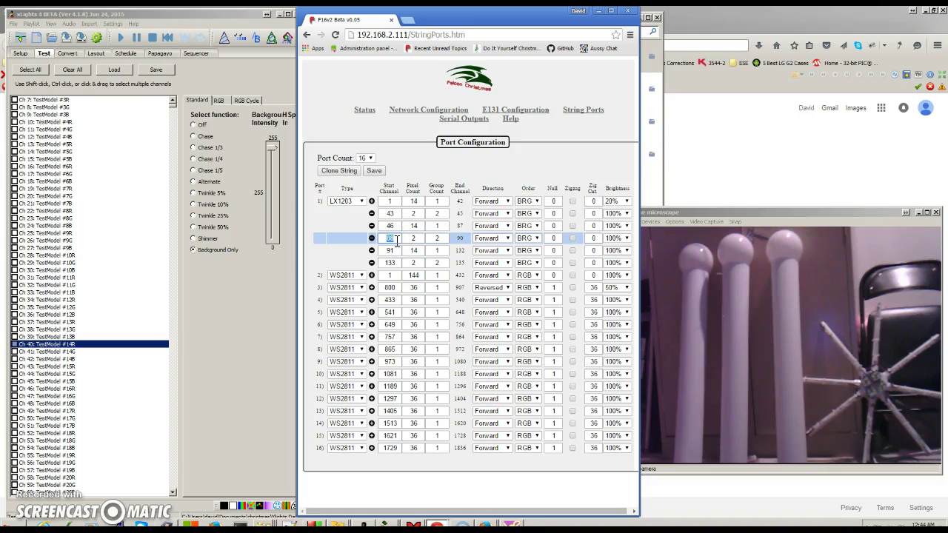
{"action": "left_click", "coordinate": [44, 427]}
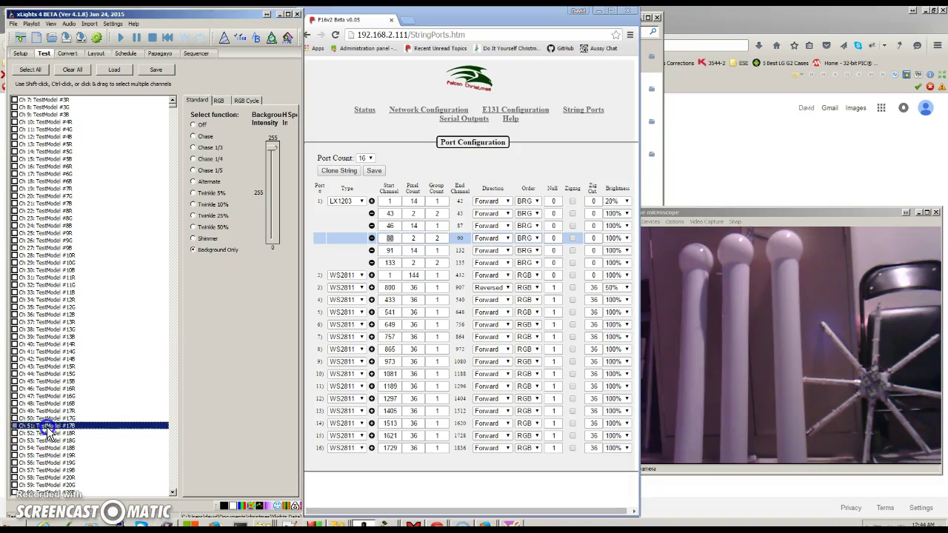
{"action": "scroll", "coordinate": [48, 433], "scroll_direction": "down", "scroll_amount": 1}
{"action": "scroll", "coordinate": [47, 426], "scroll_direction": "down", "scroll_amount": 3}
{"action": "scroll", "coordinate": [46, 426], "scroll_direction": "down", "scroll_amount": 2}
{"action": "scroll", "coordinate": [47, 426], "scroll_direction": "down", "scroll_amount": 2}
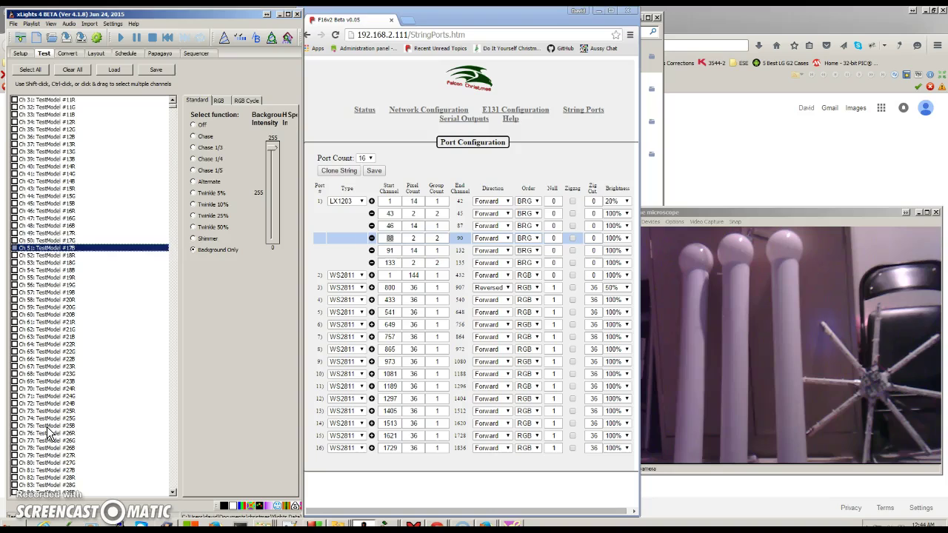
{"action": "scroll", "coordinate": [47, 427], "scroll_direction": "down", "scroll_amount": 2}
{"action": "left_click", "coordinate": [16, 435]}
{"action": "scroll", "coordinate": [17, 435], "scroll_direction": "down", "scroll_amount": 2}
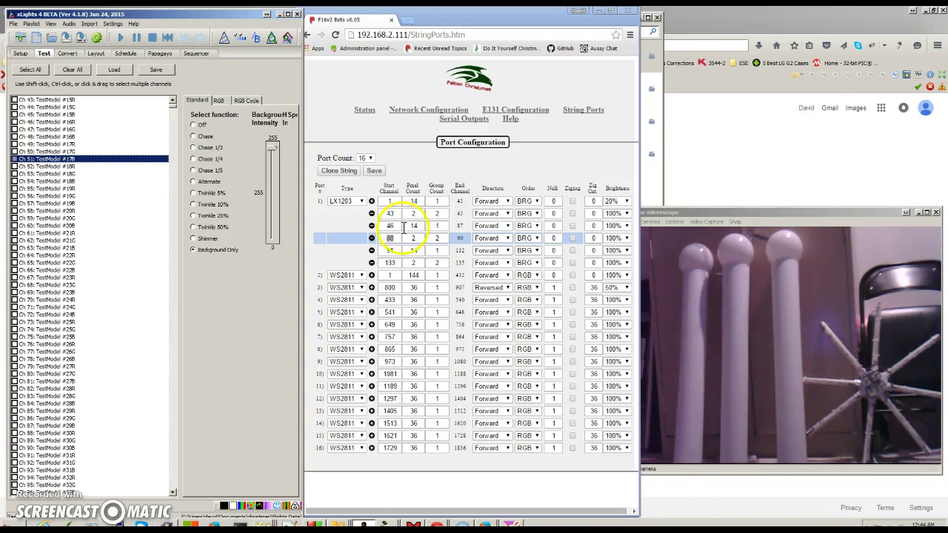
{"action": "left_click", "coordinate": [37, 411]}
{"action": "scroll", "coordinate": [36, 411], "scroll_direction": "down", "scroll_amount": 2}
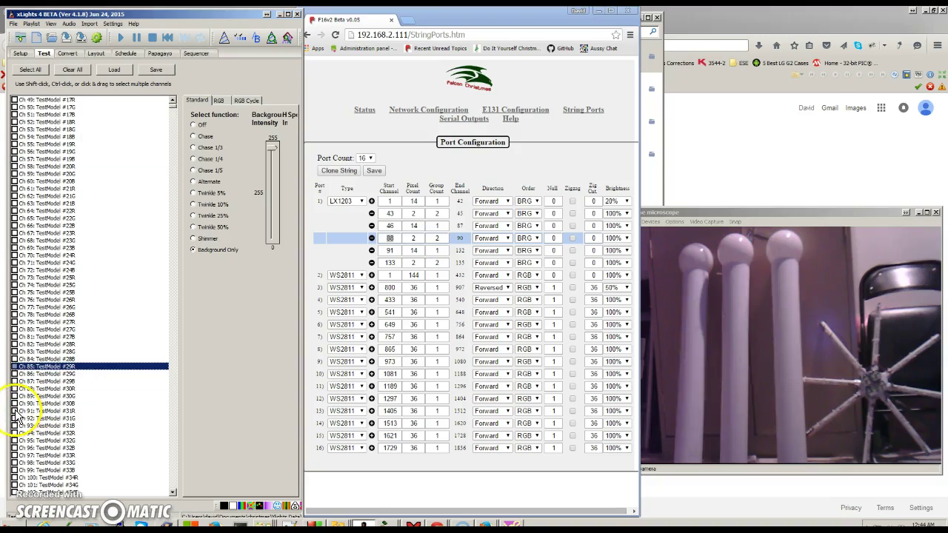
{"action": "left_click", "coordinate": [14, 412]}
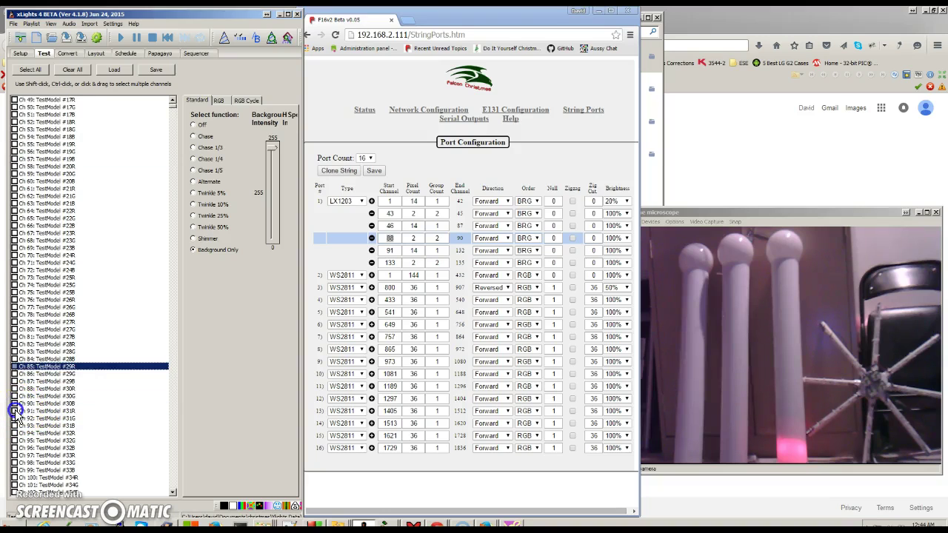
{"action": "left_click", "coordinate": [14, 412]}
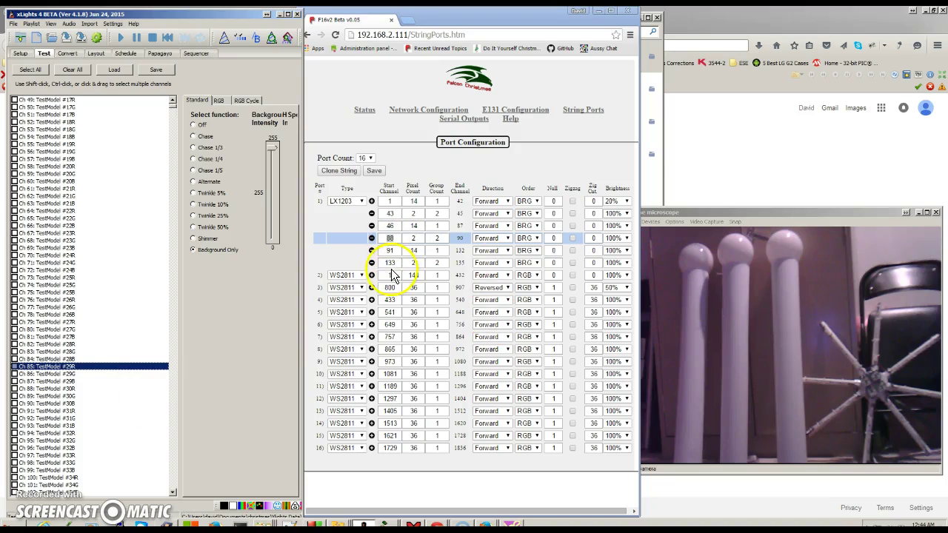
Step: Briefly light channel 133 to check the right pole's top, leaving all channels off
{"action": "left_click", "coordinate": [71, 433]}
{"action": "scroll", "coordinate": [67, 441], "scroll_direction": "down", "scroll_amount": 3}
{"action": "scroll", "coordinate": [65, 444], "scroll_direction": "down", "scroll_amount": 4}
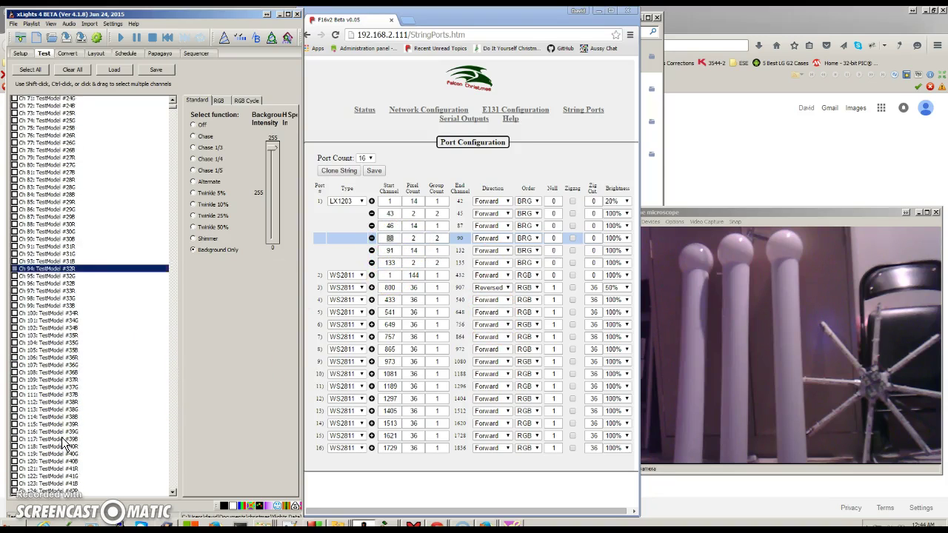
{"action": "scroll", "coordinate": [65, 443], "scroll_direction": "down", "scroll_amount": 2}
{"action": "scroll", "coordinate": [25, 415], "scroll_direction": "down", "scroll_amount": 1}
{"action": "scroll", "coordinate": [23, 437], "scroll_direction": "down", "scroll_amount": 2}
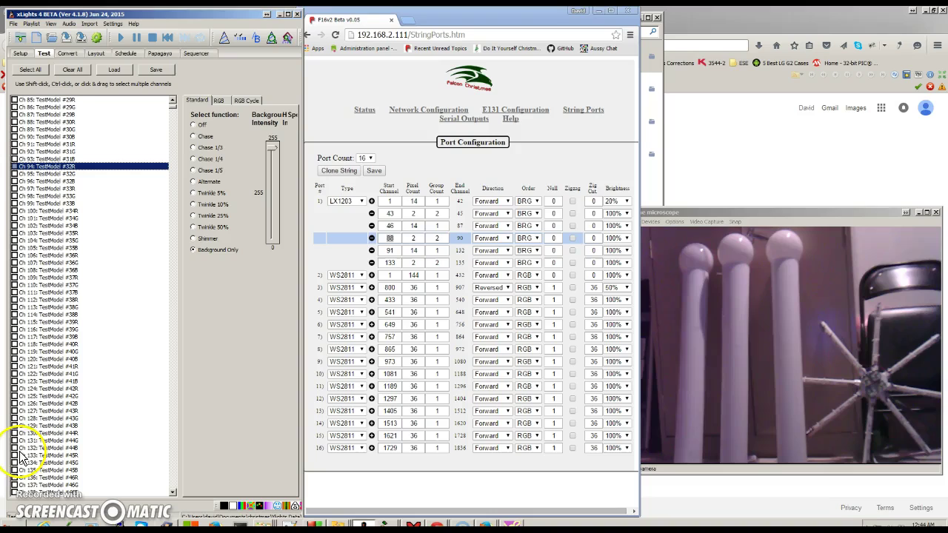
{"action": "left_click", "coordinate": [14, 456]}
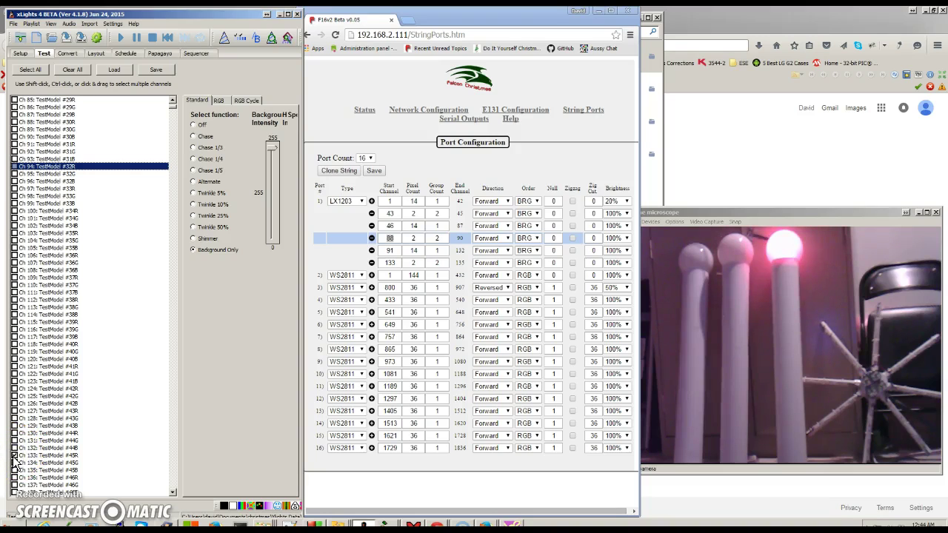
{"action": "left_click", "coordinate": [14, 456]}
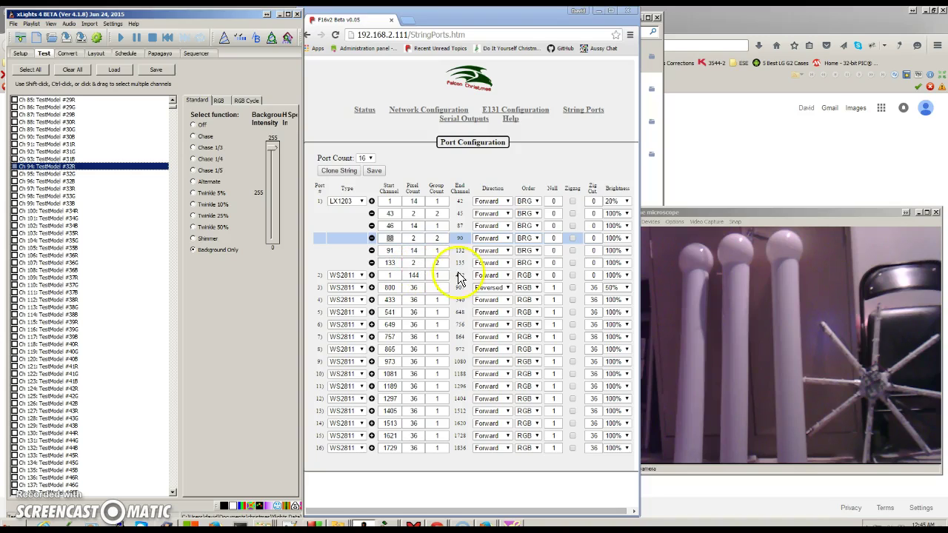
Step: Give port 2 start channel 136, pixel count 4 and group count 4, then save
{"action": "left_click", "coordinate": [380, 275]}
{"action": "type", "text": "36"}
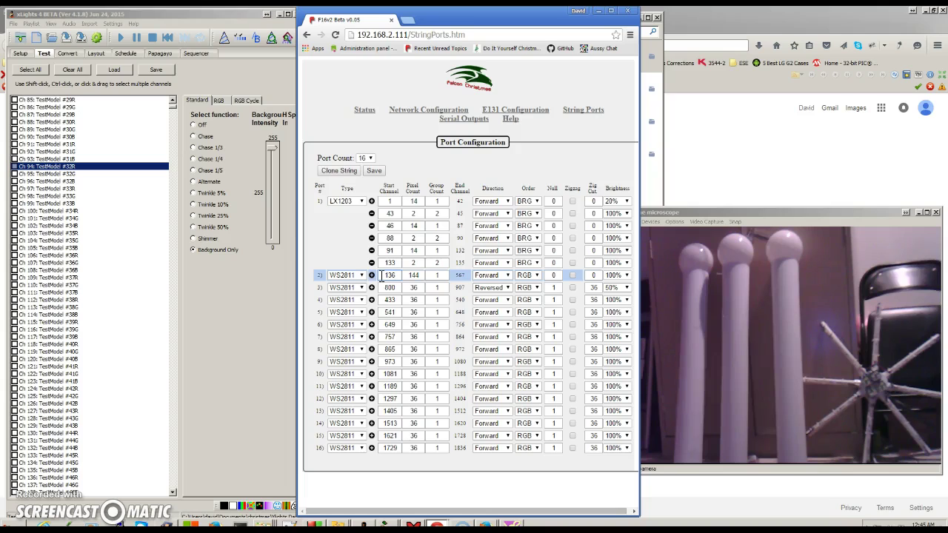
{"action": "left_click", "coordinate": [697, 315]}
{"action": "double_click", "coordinate": [413, 274]}
{"action": "type", "text": "4"}
{"action": "double_click", "coordinate": [437, 275]}
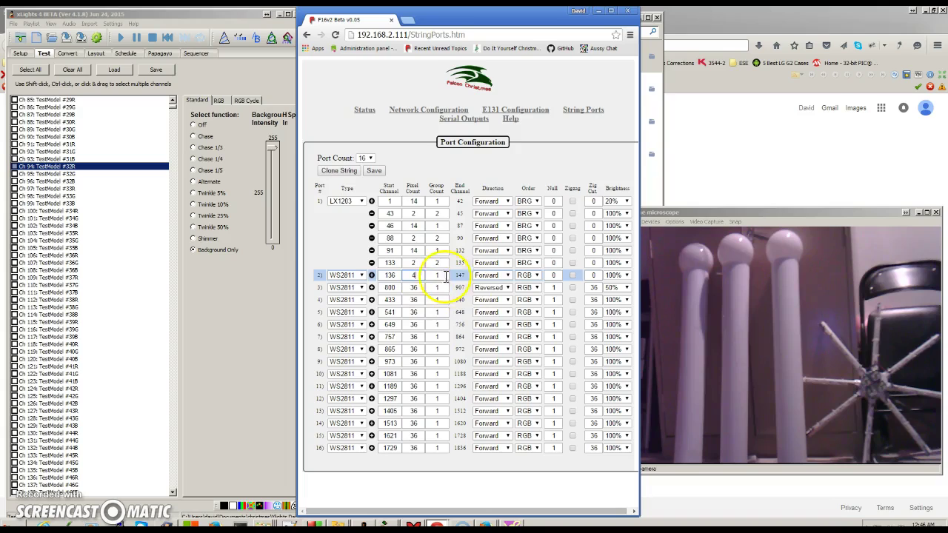
{"action": "type", "text": "4"}
{"action": "left_click", "coordinate": [418, 281]}
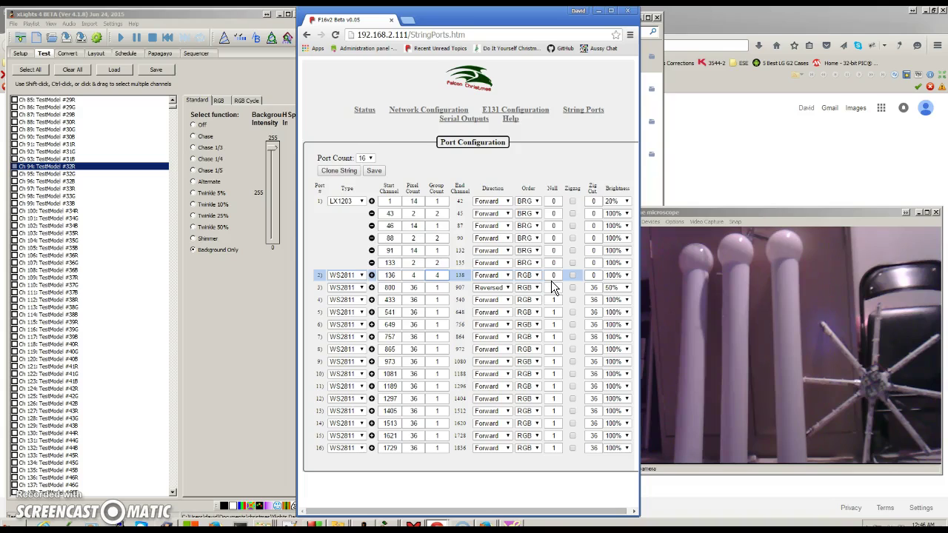
{"action": "left_click", "coordinate": [439, 276]}
{"action": "left_click", "coordinate": [372, 172]}
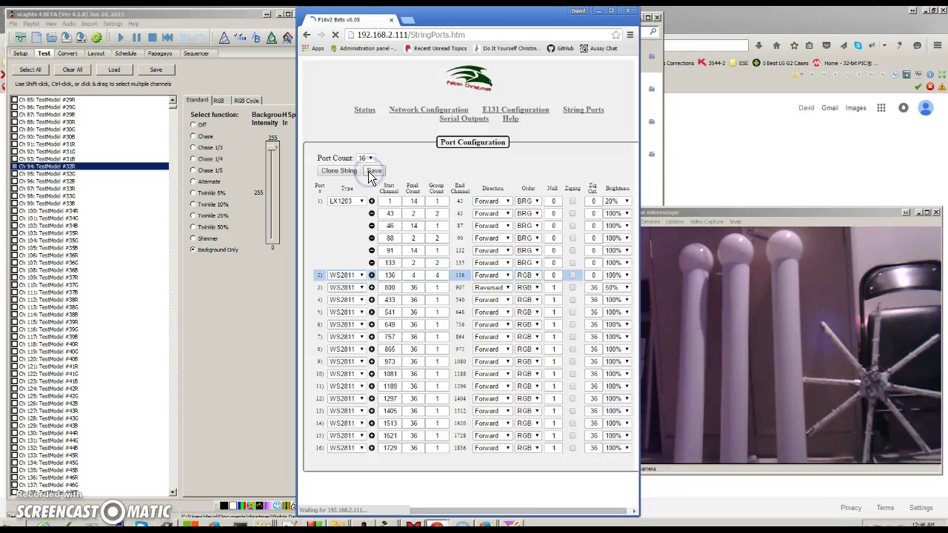
{"action": "left_click", "coordinate": [364, 202]}
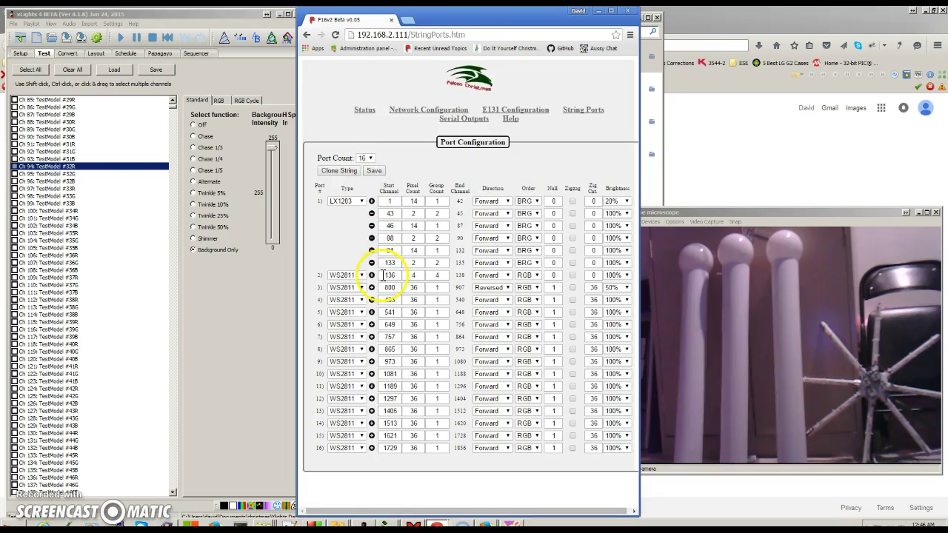
Step: Jump to the bottom of the xLights channel list and switch on test channel 136
{"action": "left_click", "coordinate": [86, 252]}
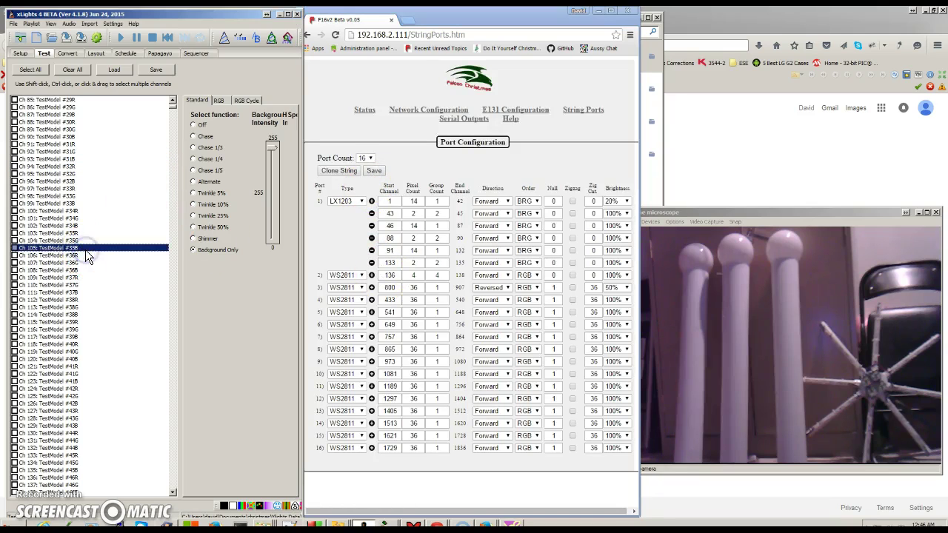
{"action": "key", "text": "Page_Down"}
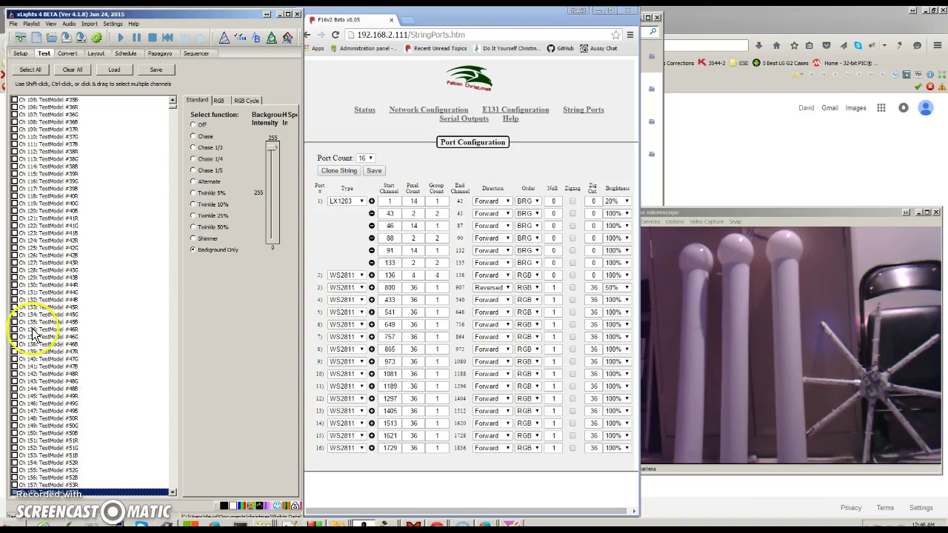
{"action": "left_click", "coordinate": [14, 329]}
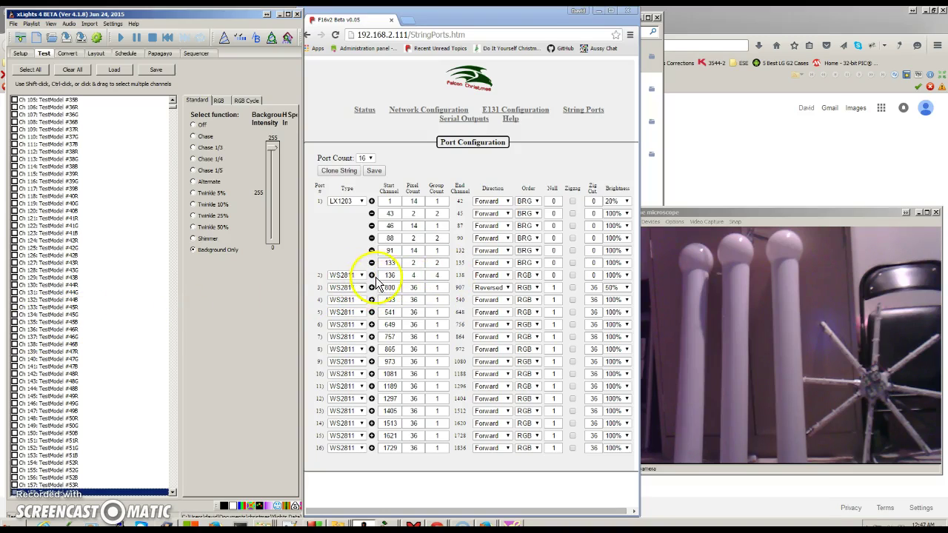
Step: Set port 2's null pixel count to 1, save, and return to xLights
{"action": "left_click", "coordinate": [553, 274]}
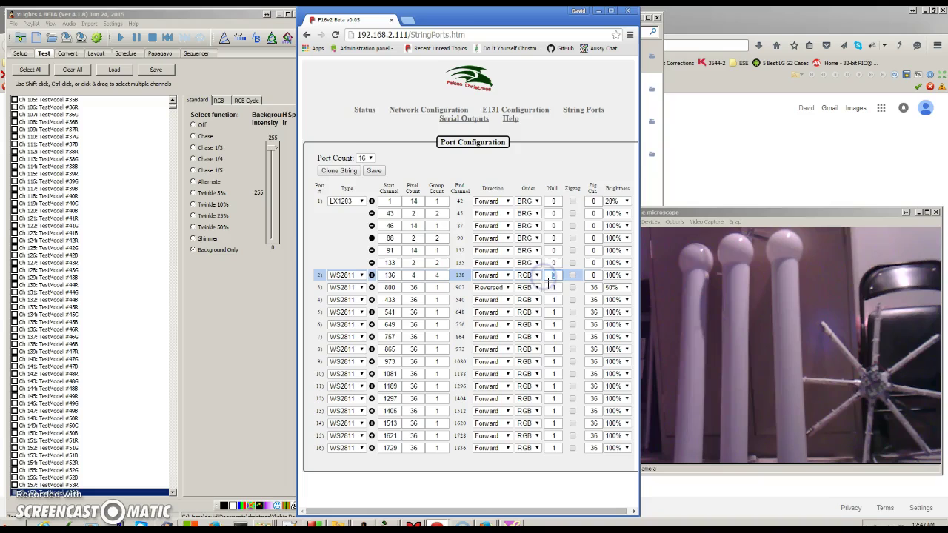
{"action": "type", "text": "1"}
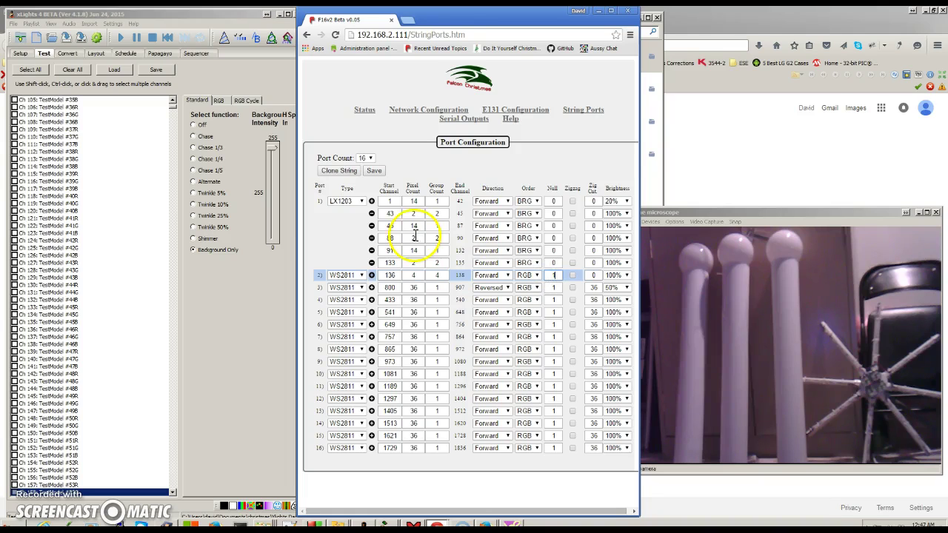
{"action": "left_click", "coordinate": [374, 171]}
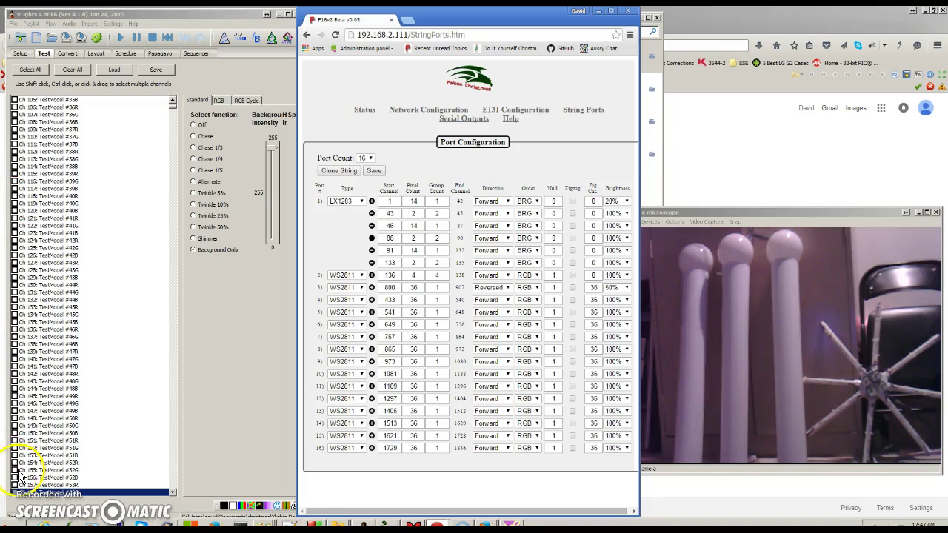
{"action": "left_click", "coordinate": [15, 332]}
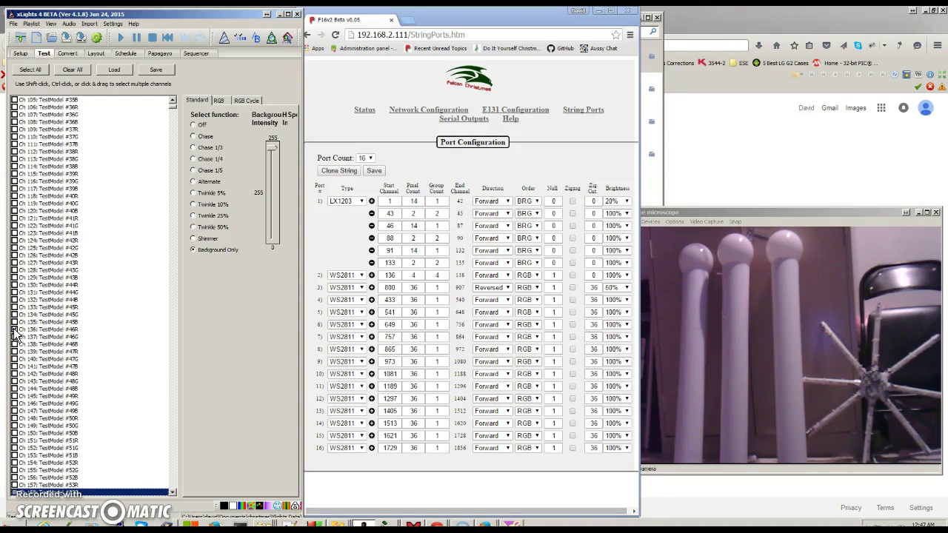